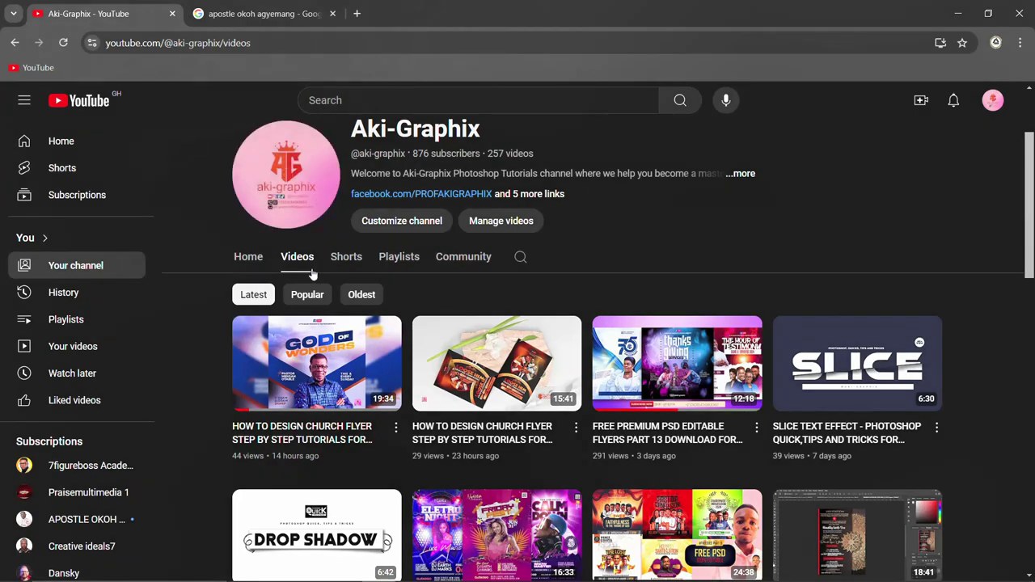
- Scroll up and down through the current page to look over its contents
scroll(476, 343, down, 1)
scroll(476, 344, down, 2)
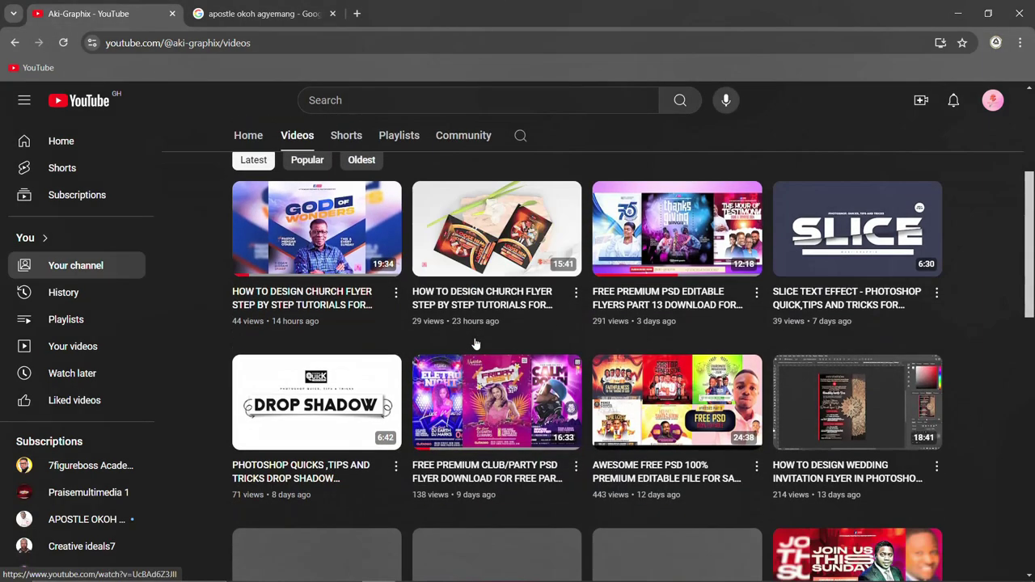
scroll(475, 344, down, 1)
scroll(476, 344, down, 1)
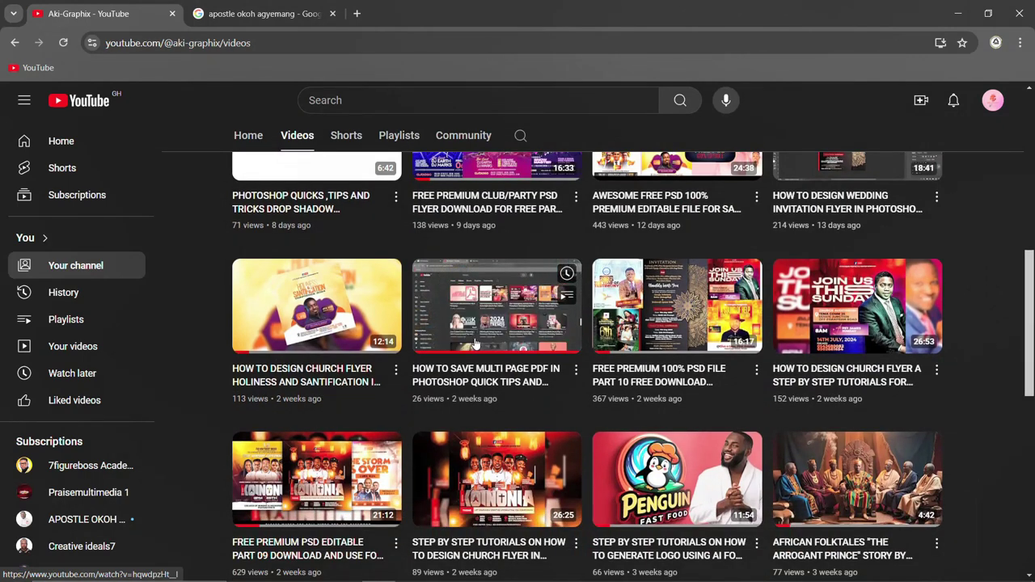
scroll(475, 344, down, 2)
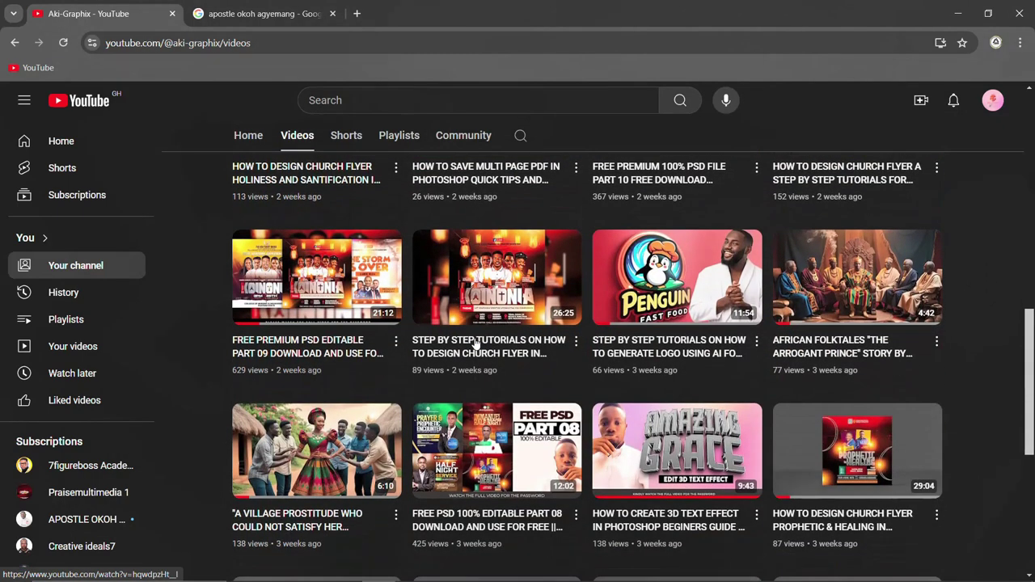
scroll(475, 344, down, 2)
scroll(476, 343, down, 2)
scroll(476, 344, up, 4)
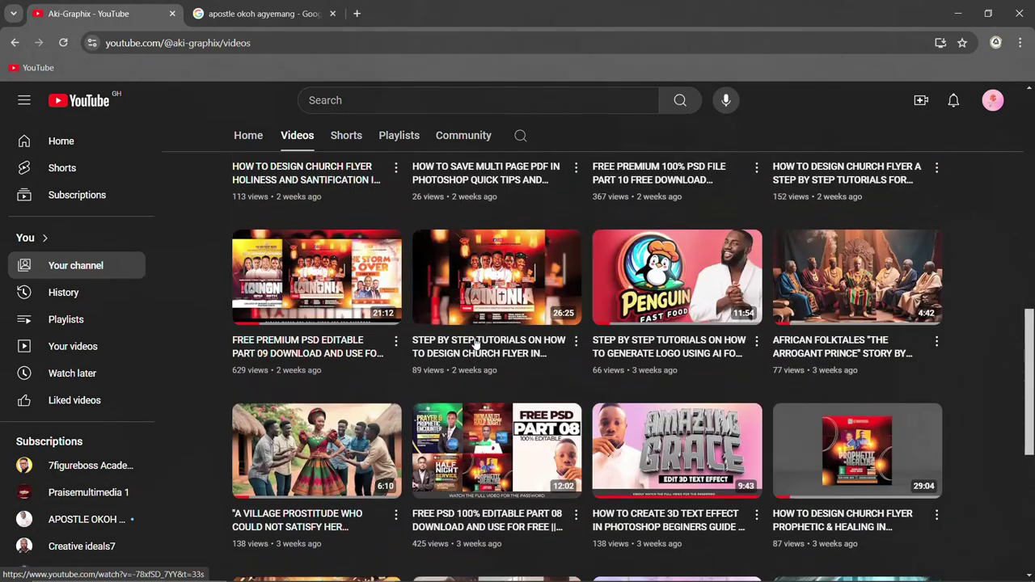
scroll(476, 344, up, 3)
scroll(476, 343, up, 3)
scroll(476, 343, up, 3)
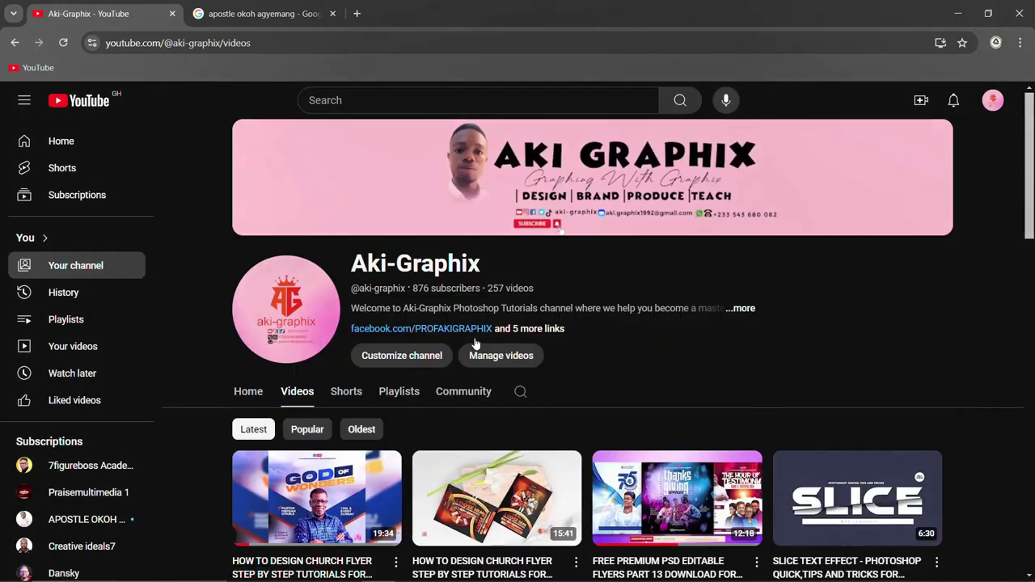
scroll(475, 341, down, 2)
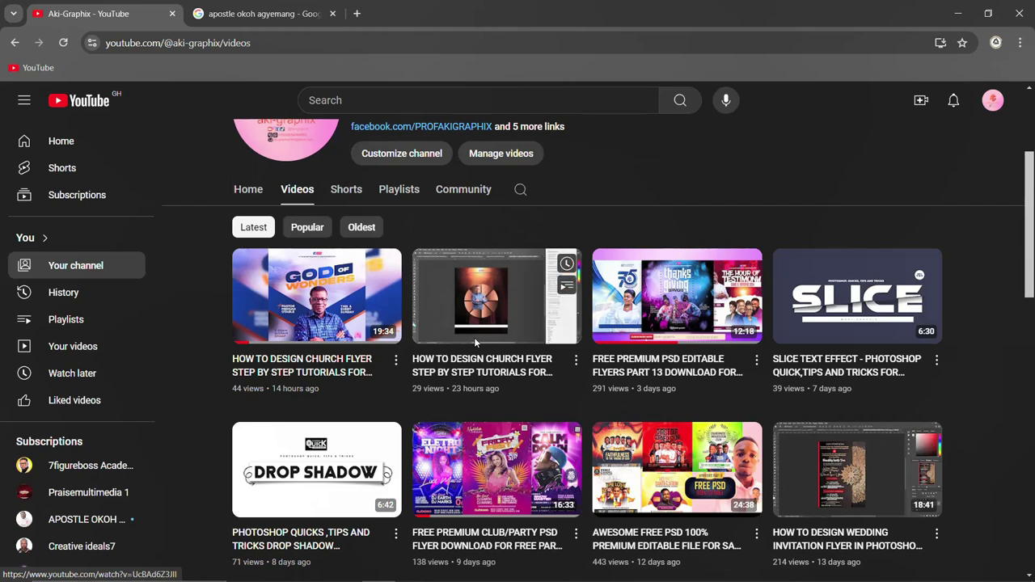
scroll(476, 343, down, 1)
scroll(475, 343, down, 1)
scroll(476, 344, up, 3)
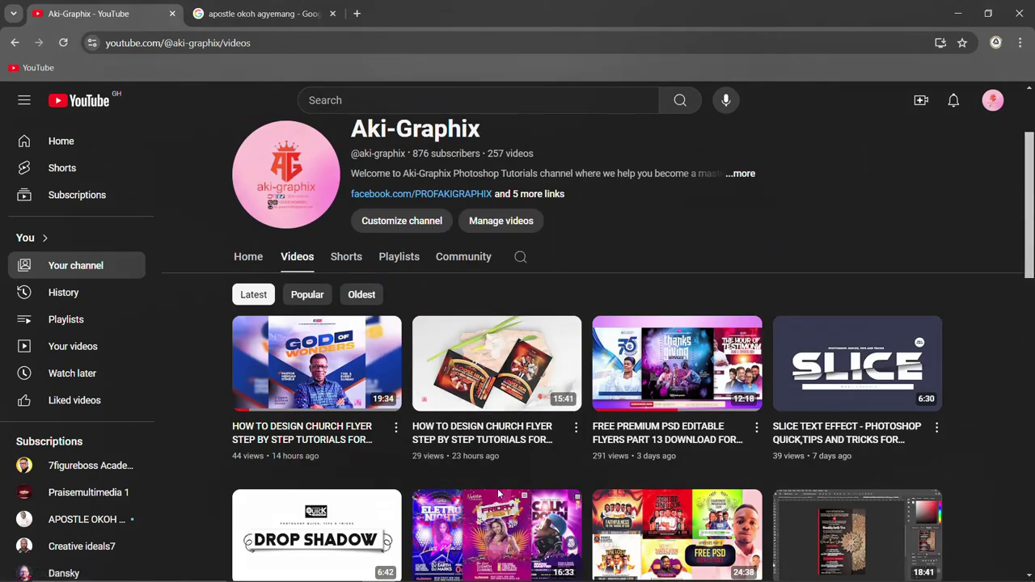
mouse_move(677, 364)
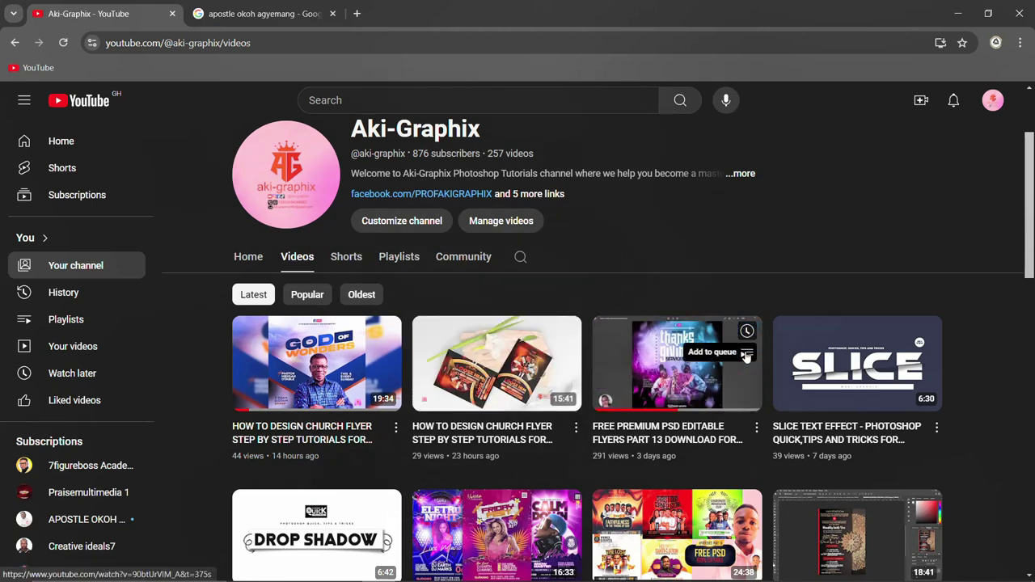
scroll(593, 388, down, 3)
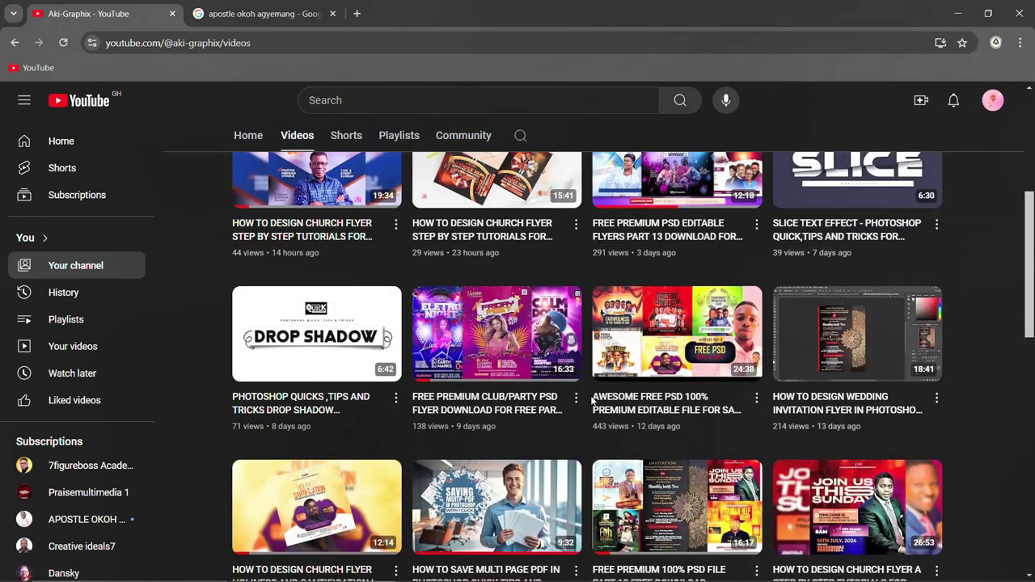
scroll(592, 398, down, 3)
scroll(592, 398, up, 2)
scroll(592, 398, up, 1)
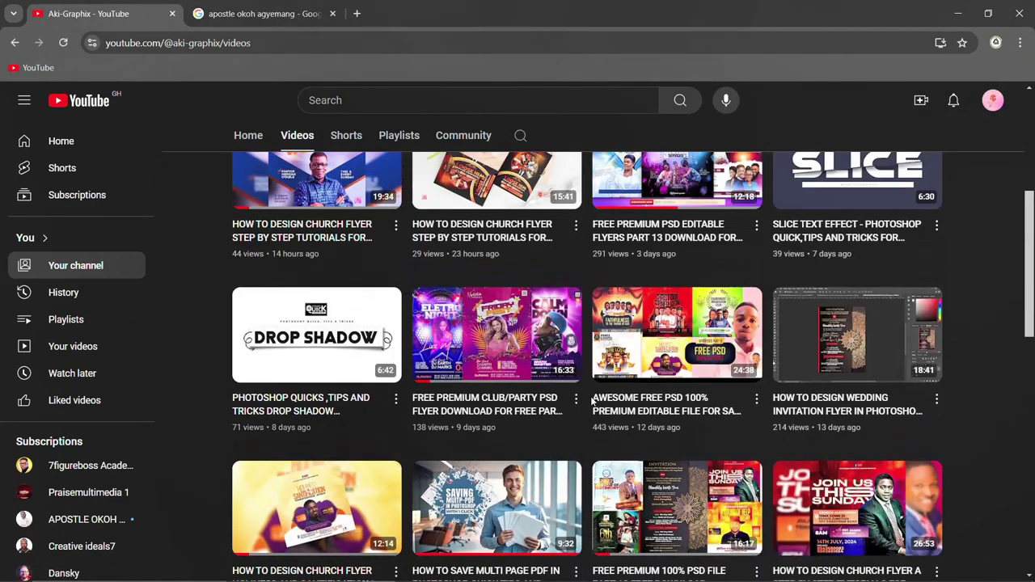
scroll(743, 380, up, 2)
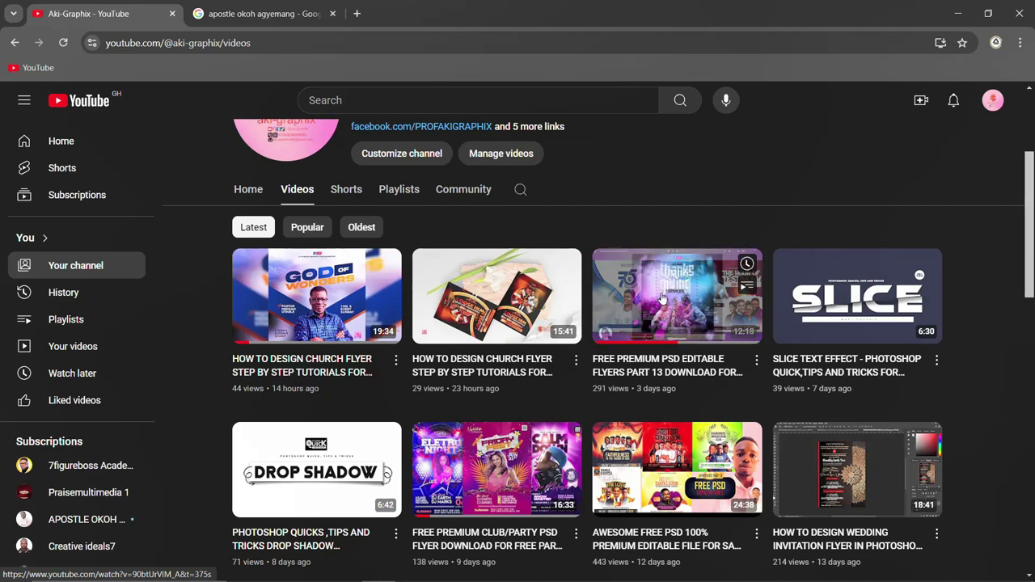
mouse_move(497, 366)
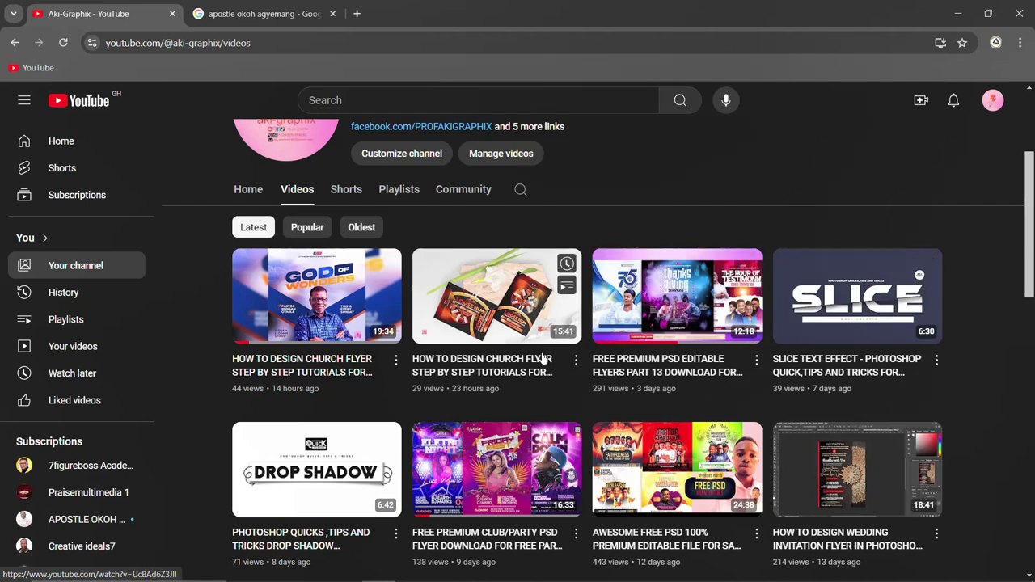
scroll(628, 416, down, 2)
scroll(627, 417, down, 3)
scroll(627, 417, down, 1)
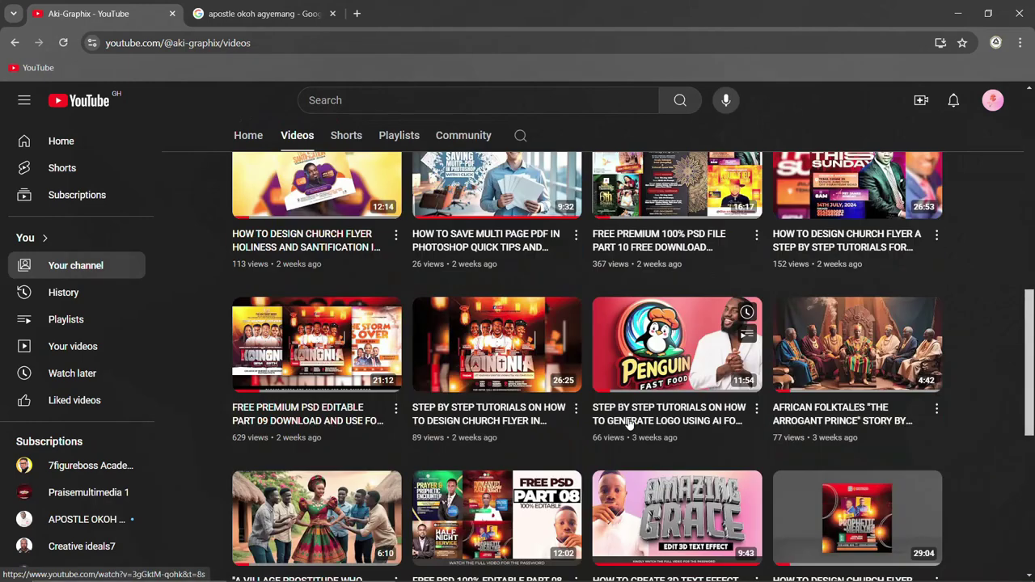
scroll(628, 420, down, 3)
scroll(629, 415, down, 2)
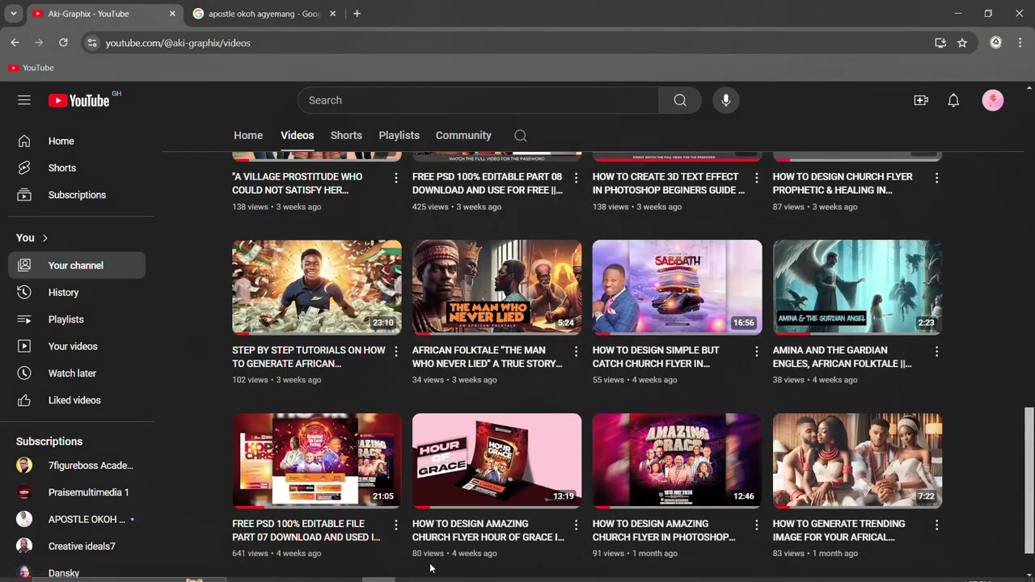
- Open the PART 14 folder in Large icons view and select the LET MY PEOPLE GO flyer
click(279, 568)
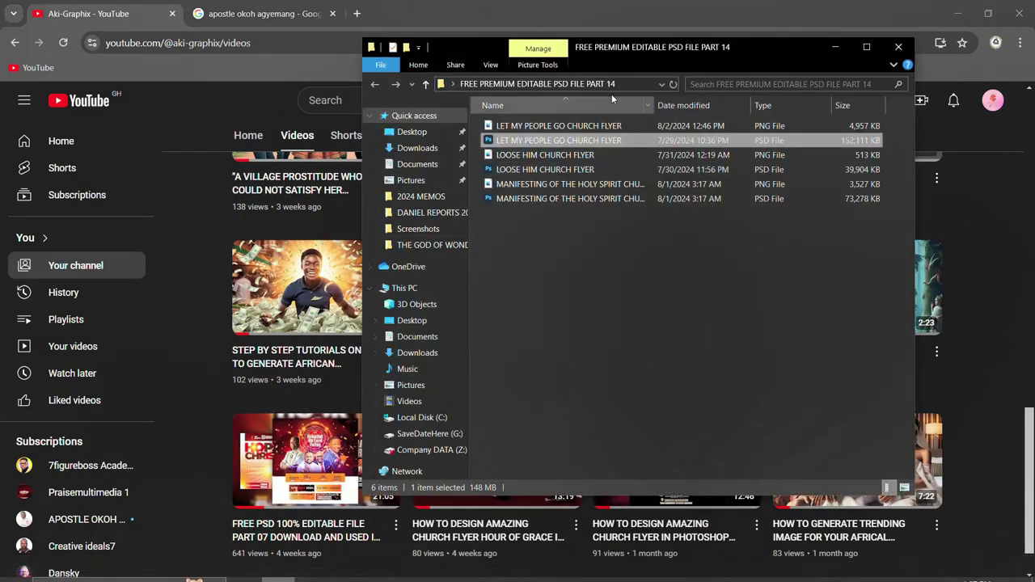
click(491, 65)
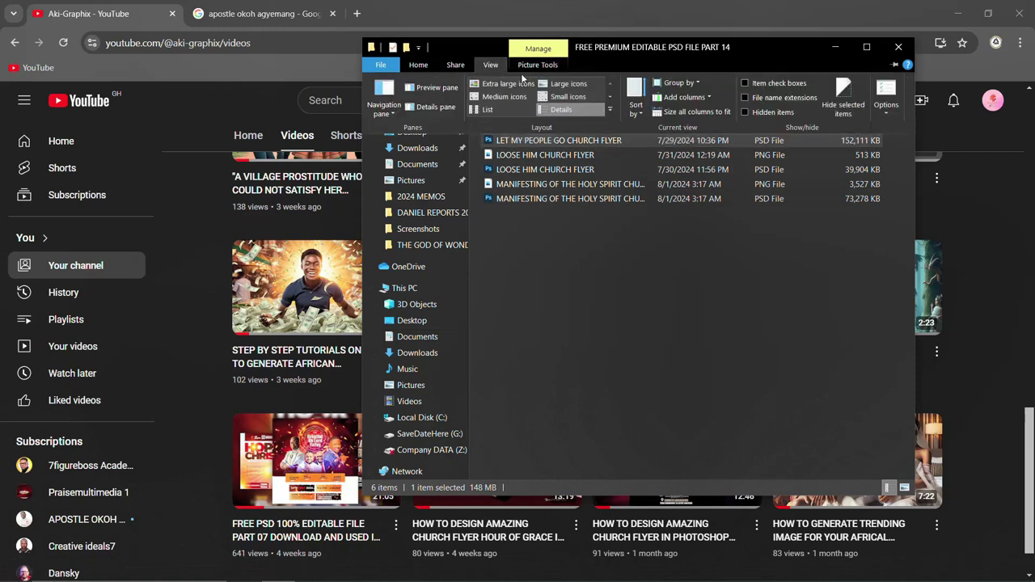
click(566, 83)
drag(747, 55, 559, 78)
click(327, 167)
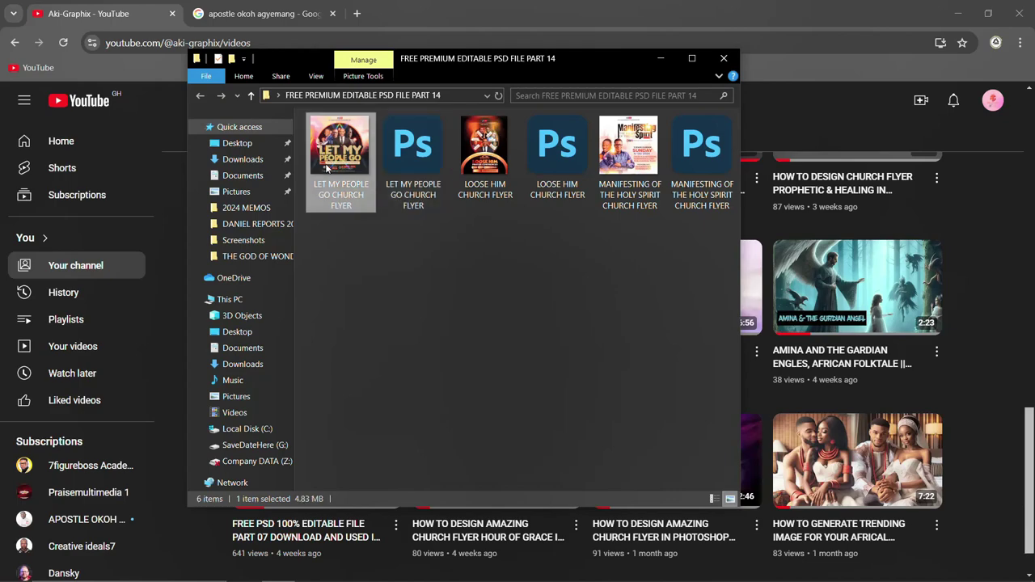
- Open LET MY PEOPLE GO CHURCH FLYER.png in Photos, zooming in and back out
double_click(327, 167)
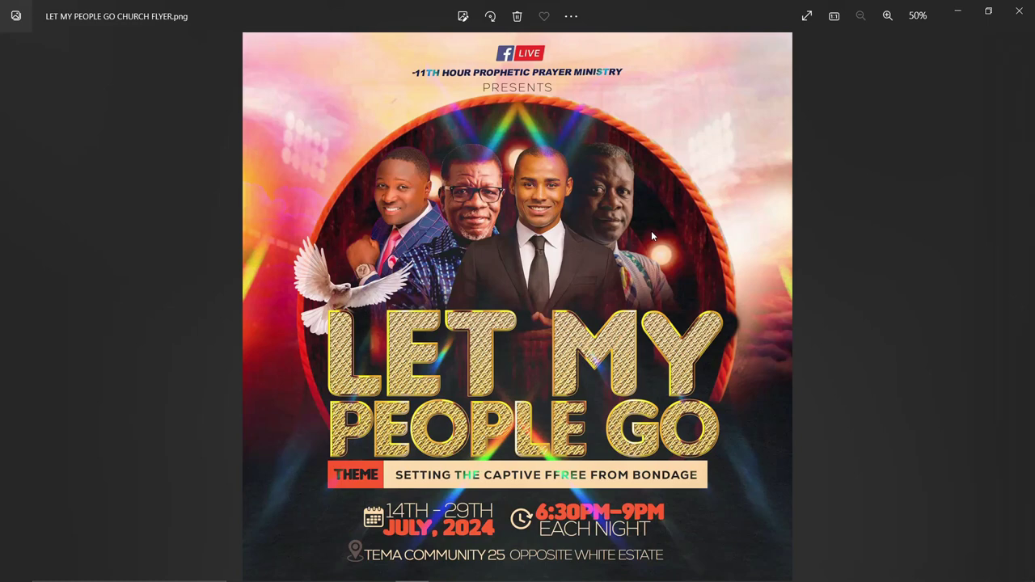
scroll(546, 260, up, 3)
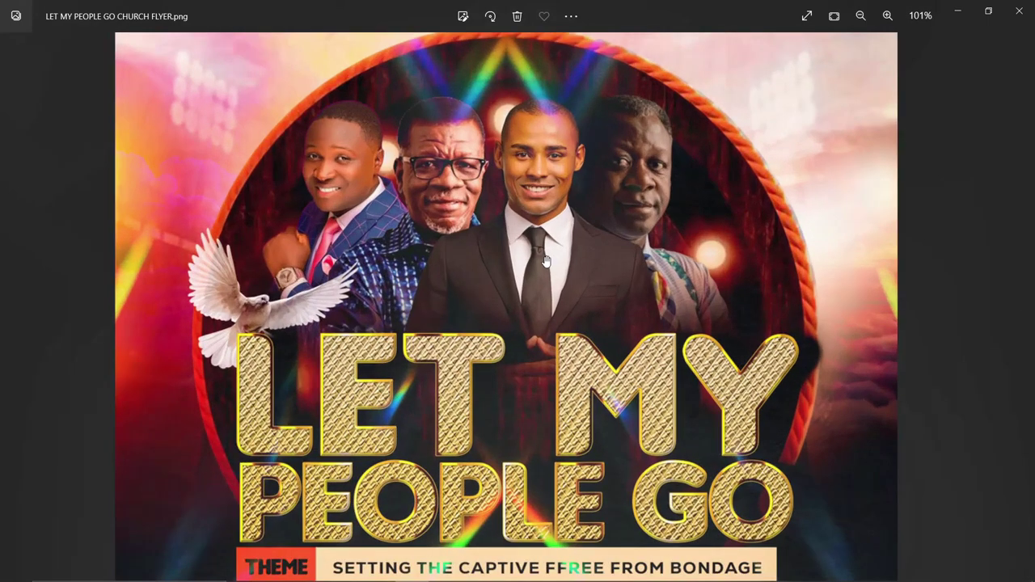
scroll(434, 418, down, 3)
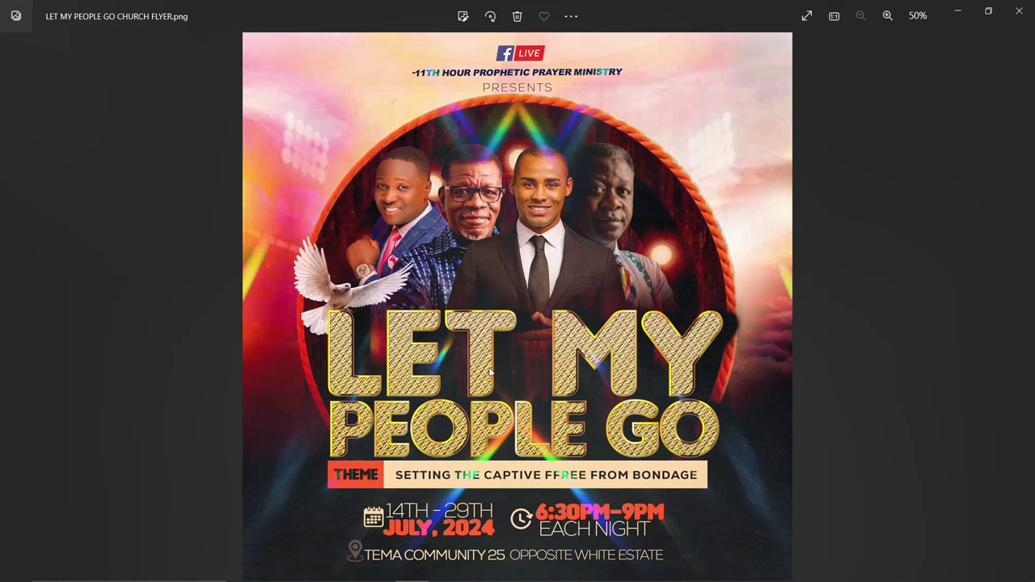
mouse_move(1017, 308)
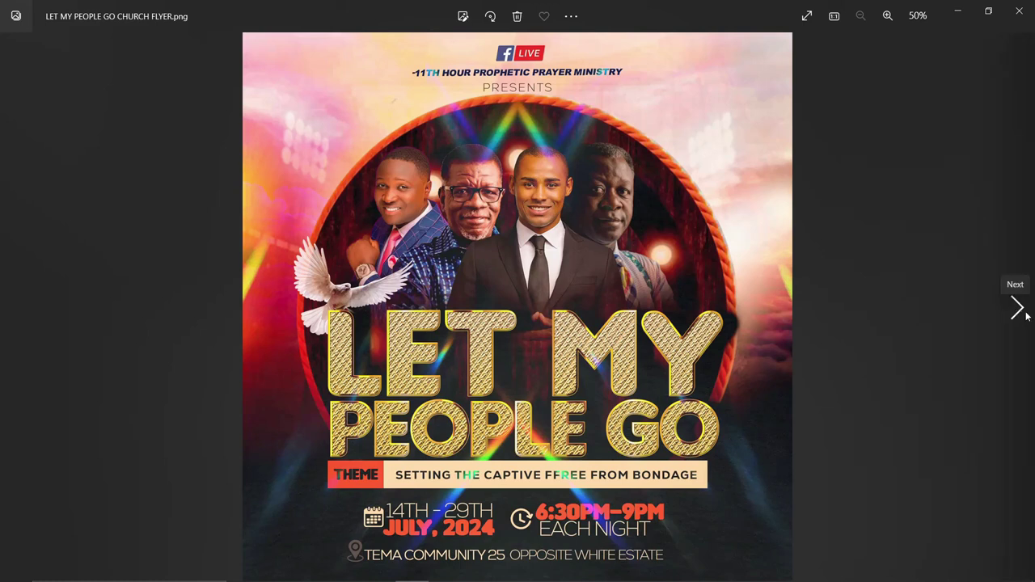
- Advance to LOOSE HIM CHURCH FLYER.png, zooming in and back out
click(1019, 307)
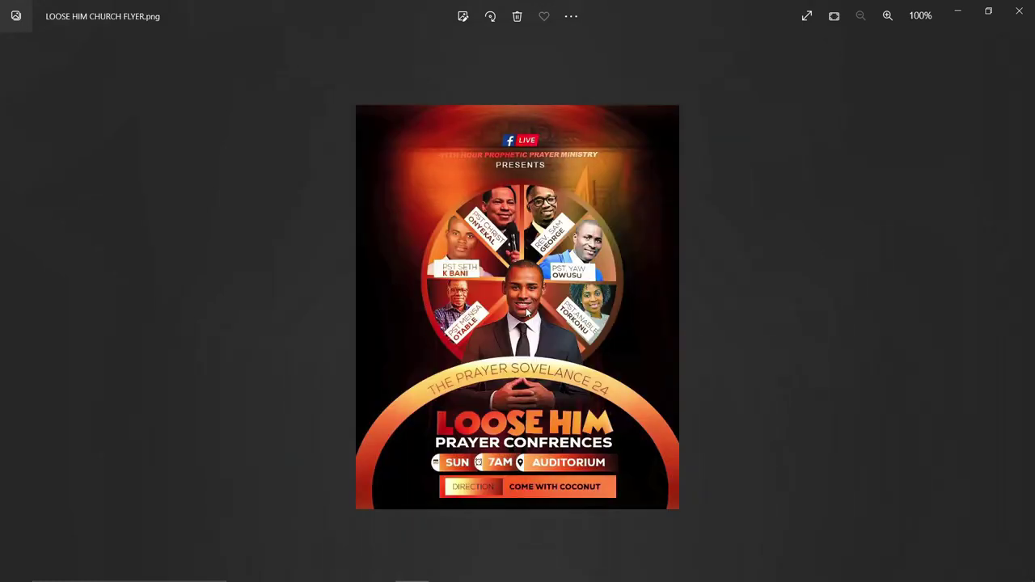
scroll(528, 312, up, 1)
scroll(528, 313, down, 1)
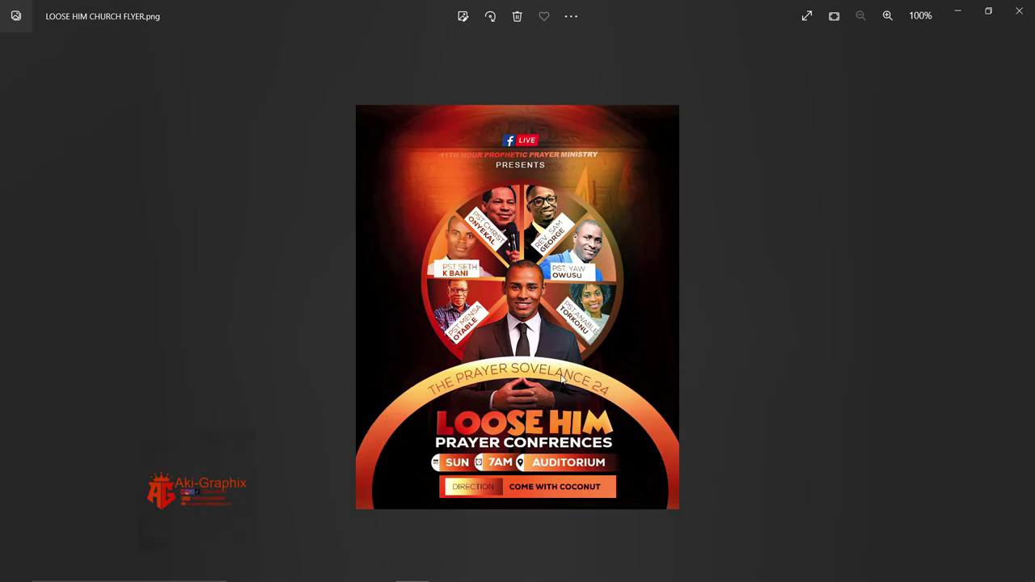
- Advance to MANIFESTING OF THE HOLY SPIRIT CHURCH FLYER.png, zooming in and back out
click(1019, 307)
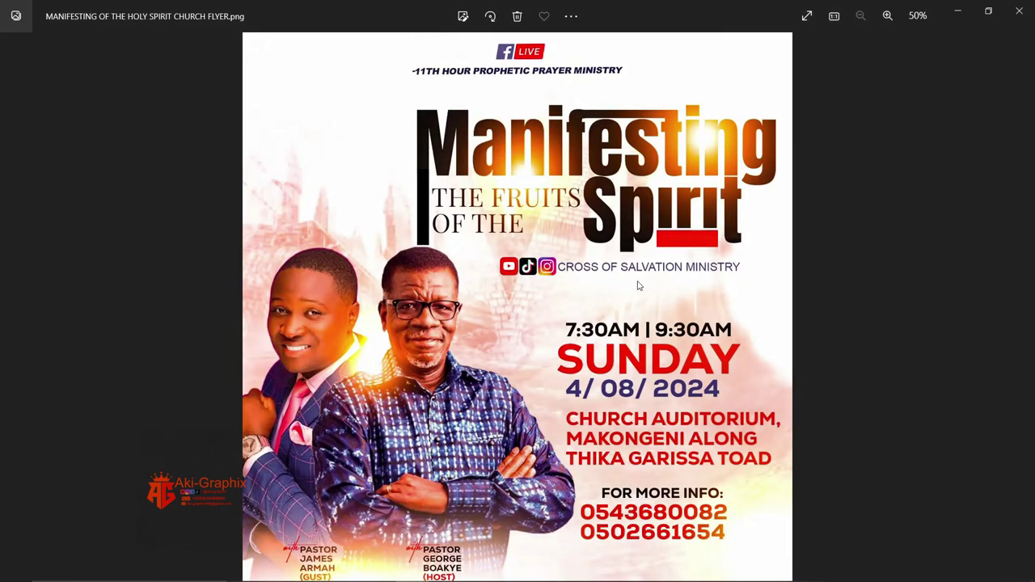
scroll(637, 285, up, 2)
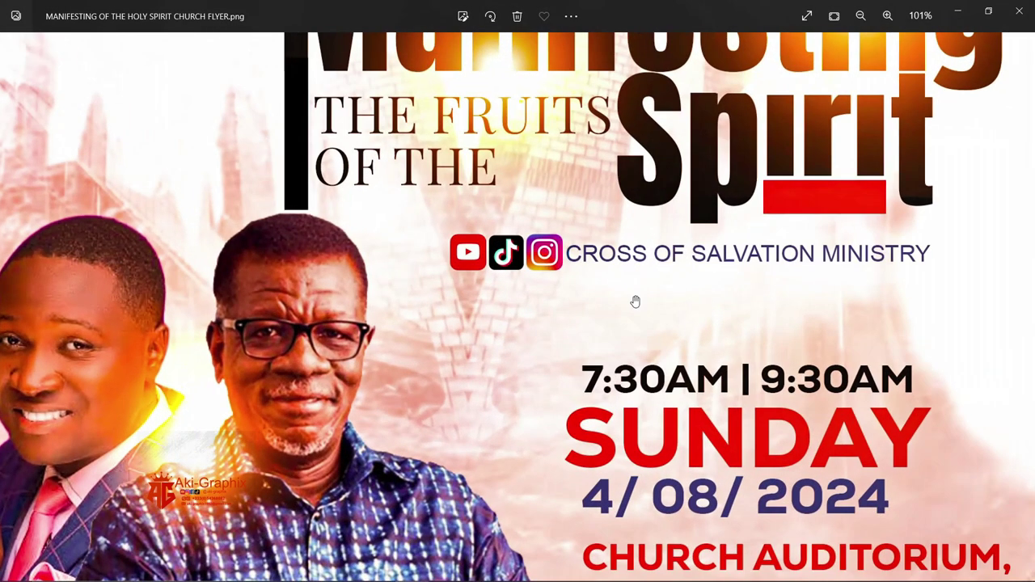
scroll(636, 299, down, 2)
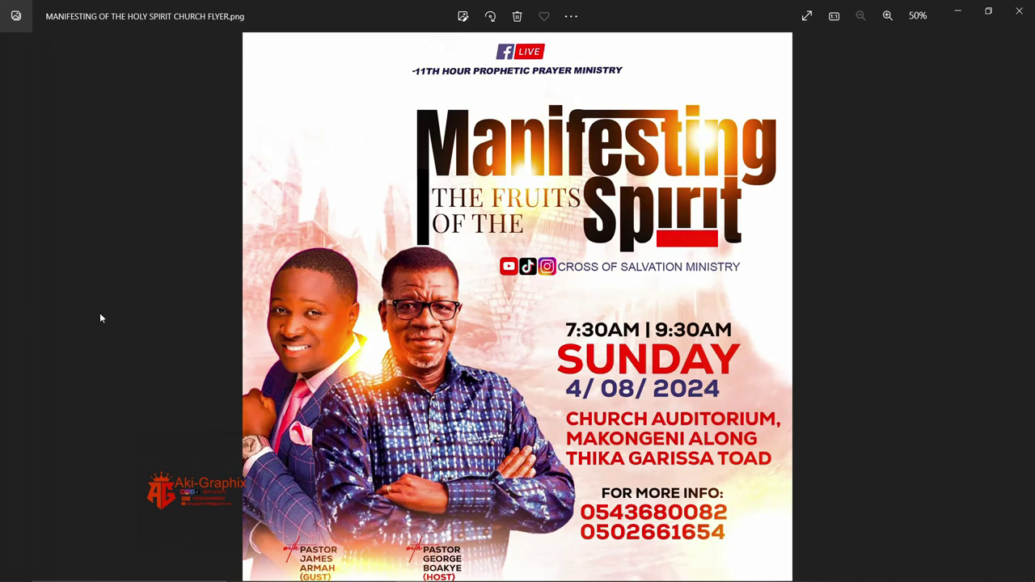
- In Photoshop, hide the SR1AM5-c copy and SR1AM5-c light layers and toggle Layer 3
mouse_move(275, 576)
click(310, 568)
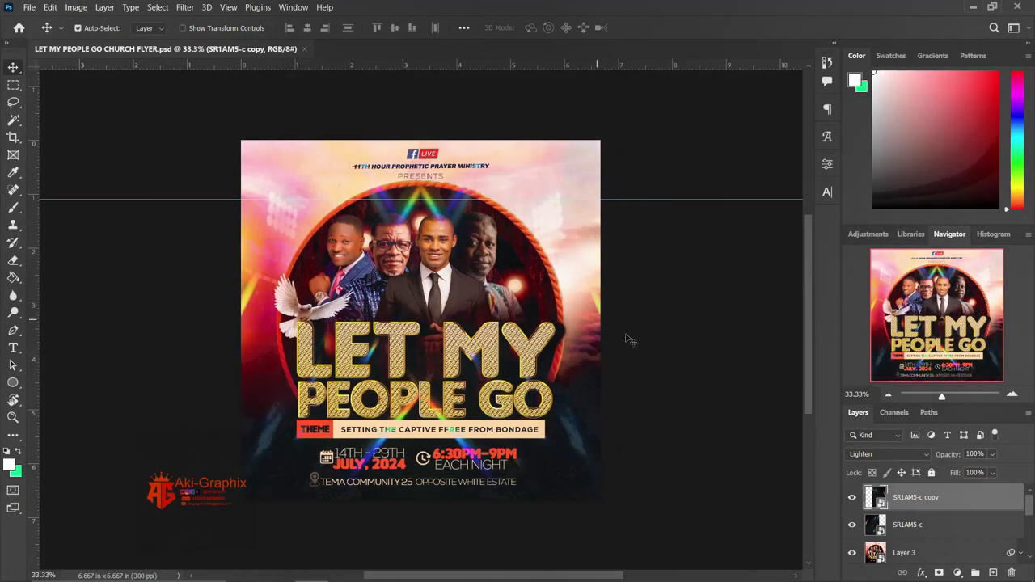
key(XF86MonBrightnessUp)
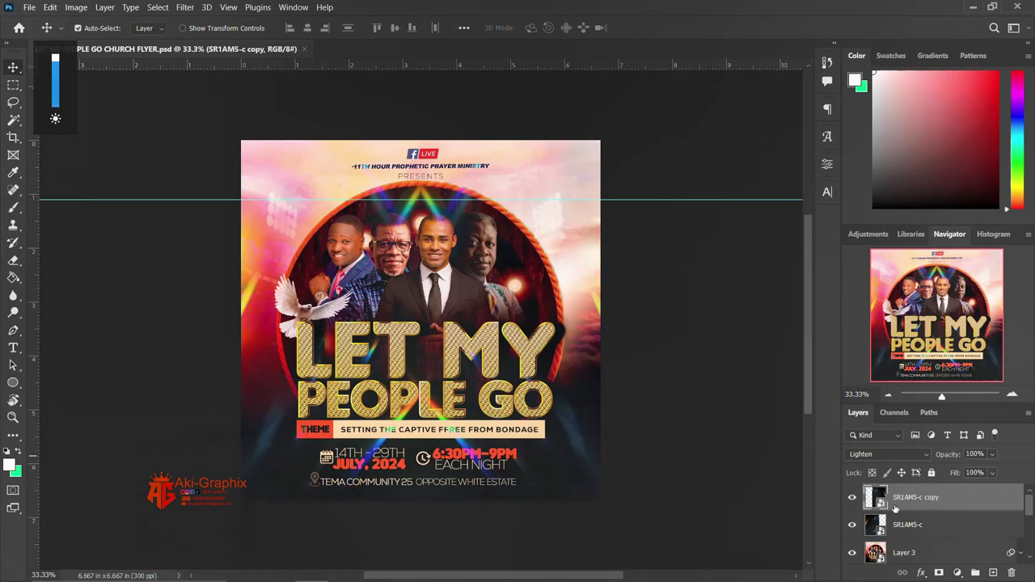
click(852, 497)
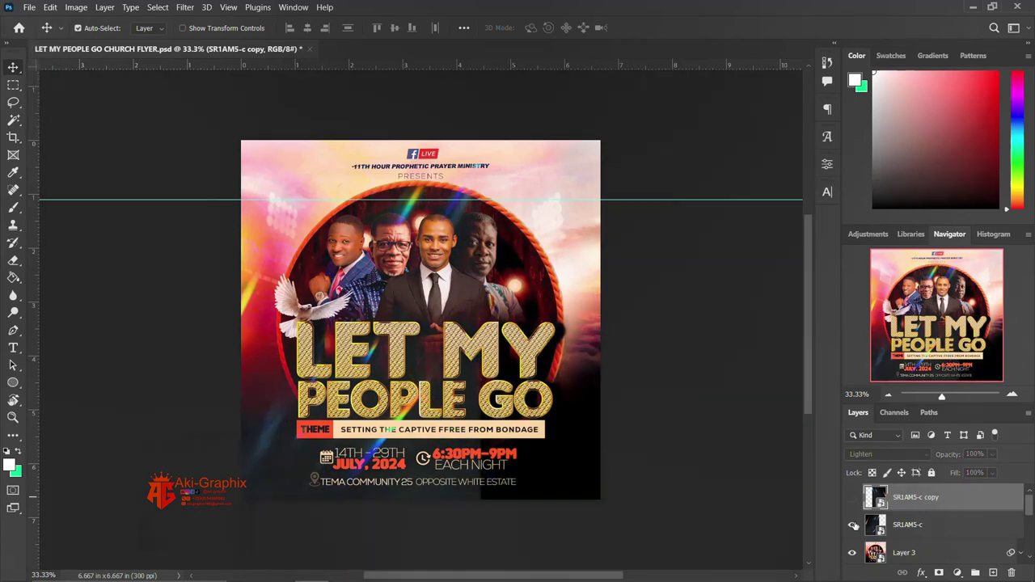
click(852, 526)
scroll(870, 499, down, 1)
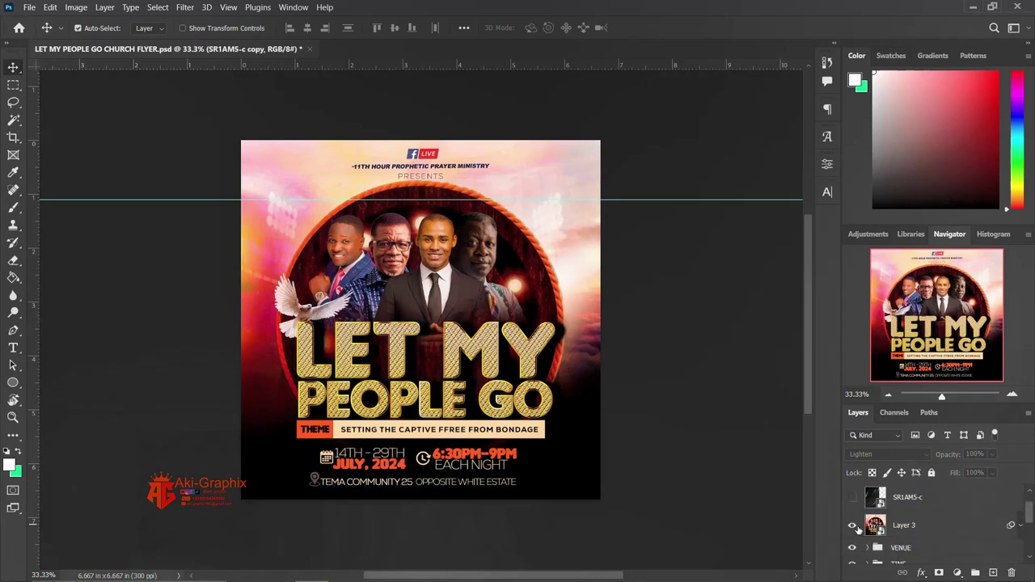
click(854, 525)
scroll(865, 517, down, 2)
scroll(865, 518, down, 1)
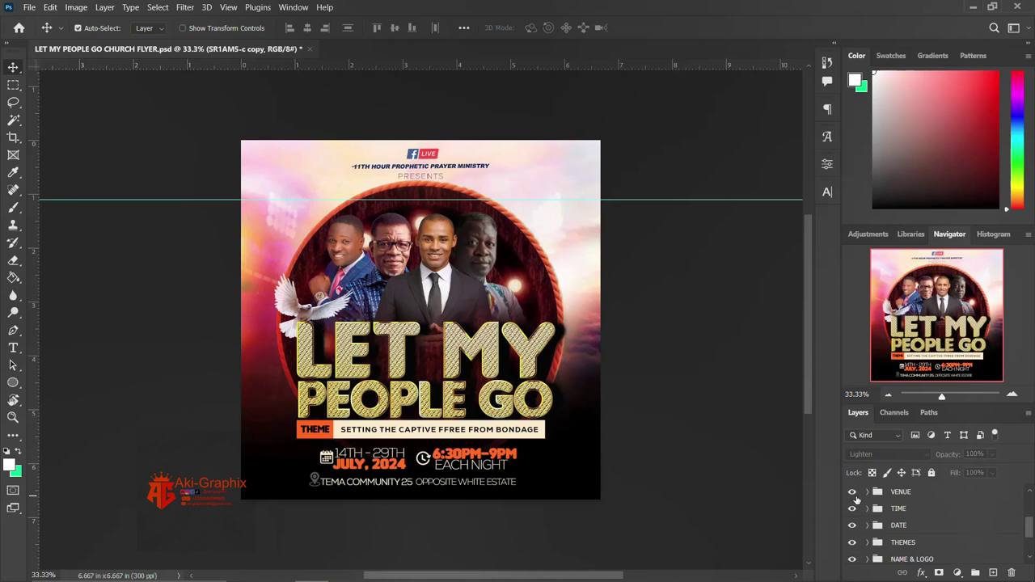
scroll(857, 499, up, 3)
scroll(853, 534, down, 1)
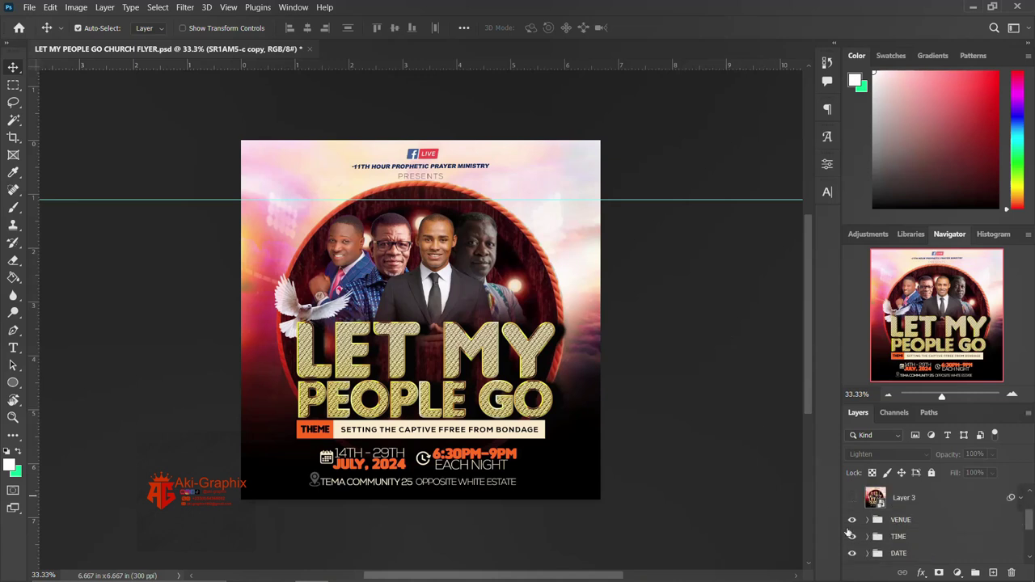
- Hide the VENUE, TIME, DATE and THEMES text groups
click(851, 522)
click(851, 522)
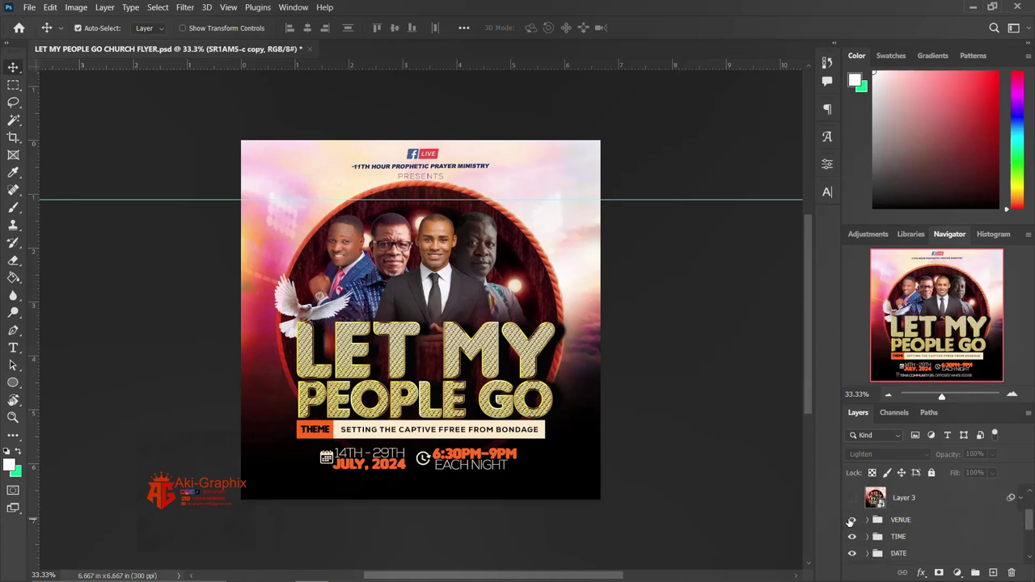
click(850, 522)
click(852, 537)
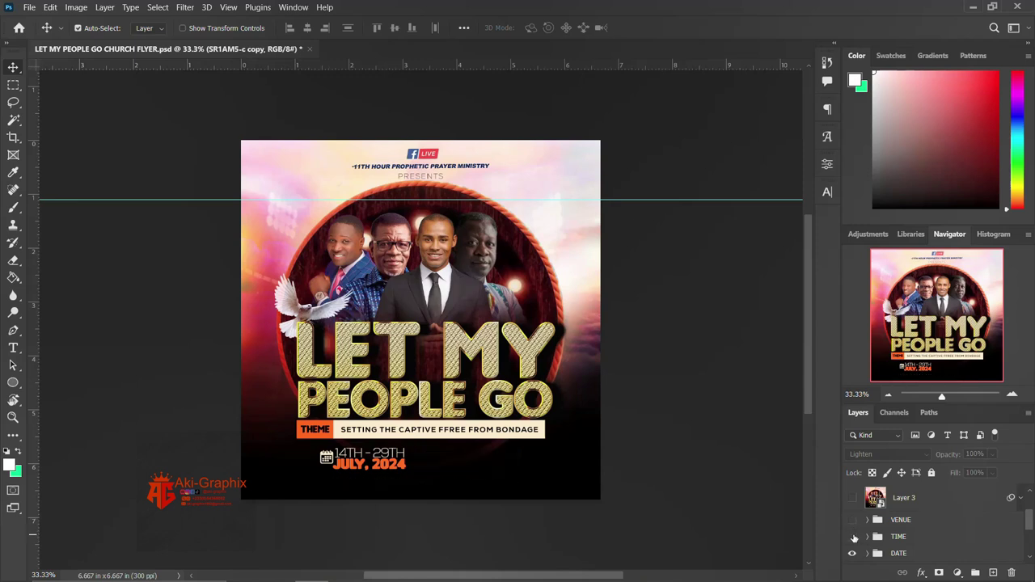
scroll(856, 548, down, 3)
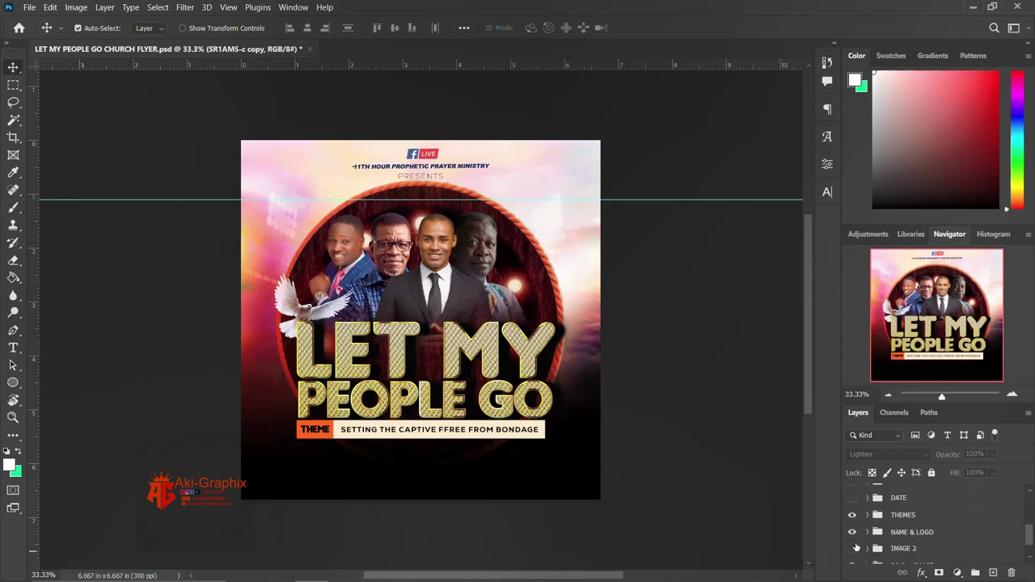
click(851, 532)
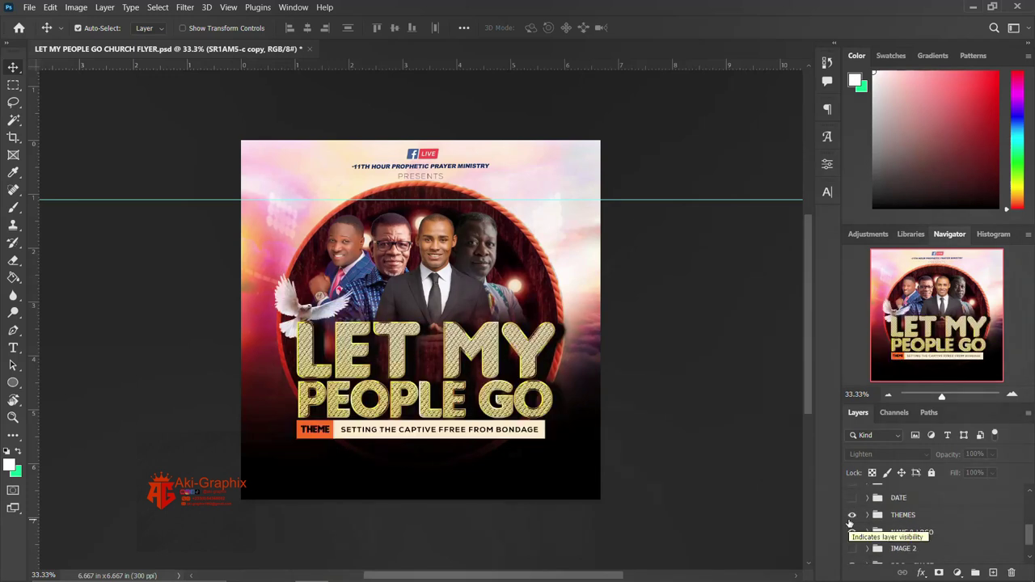
click(852, 516)
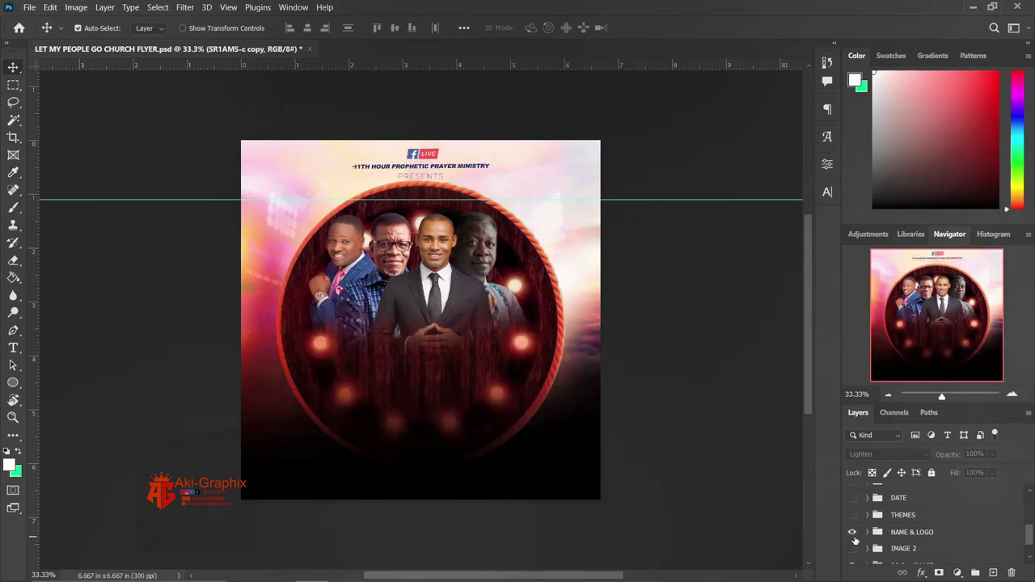
- Preview the flyer by toggling BG 2 + IMAGE, BG 1 and IMAGE 2, leaving them visible
scroll(855, 540, down, 1)
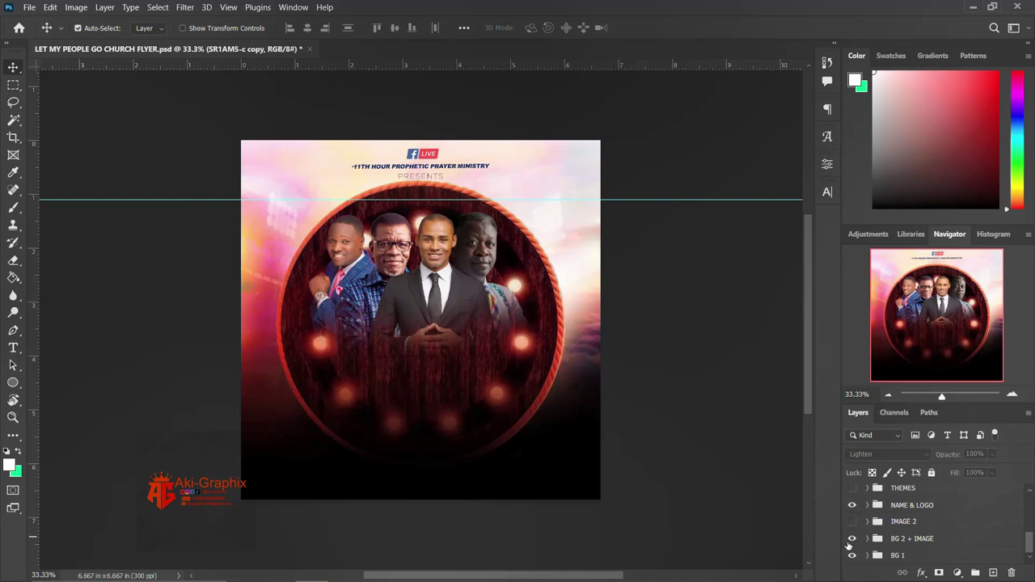
click(851, 539)
click(851, 540)
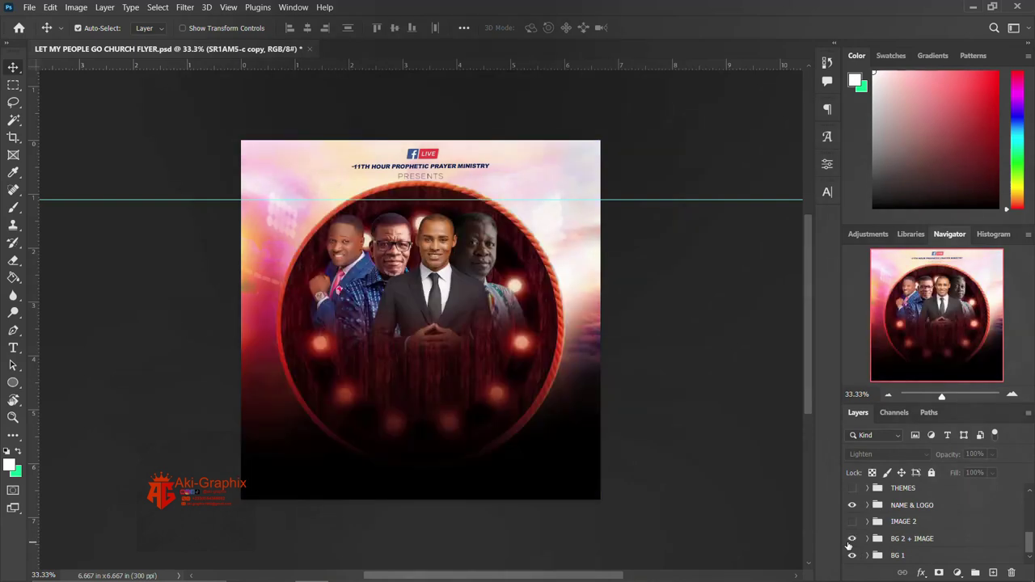
click(852, 538)
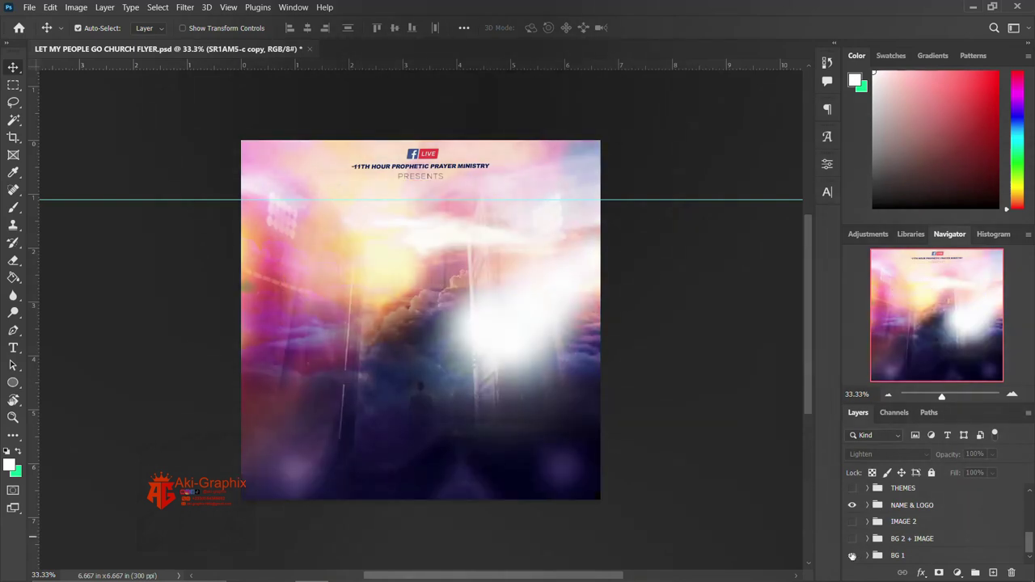
click(851, 556)
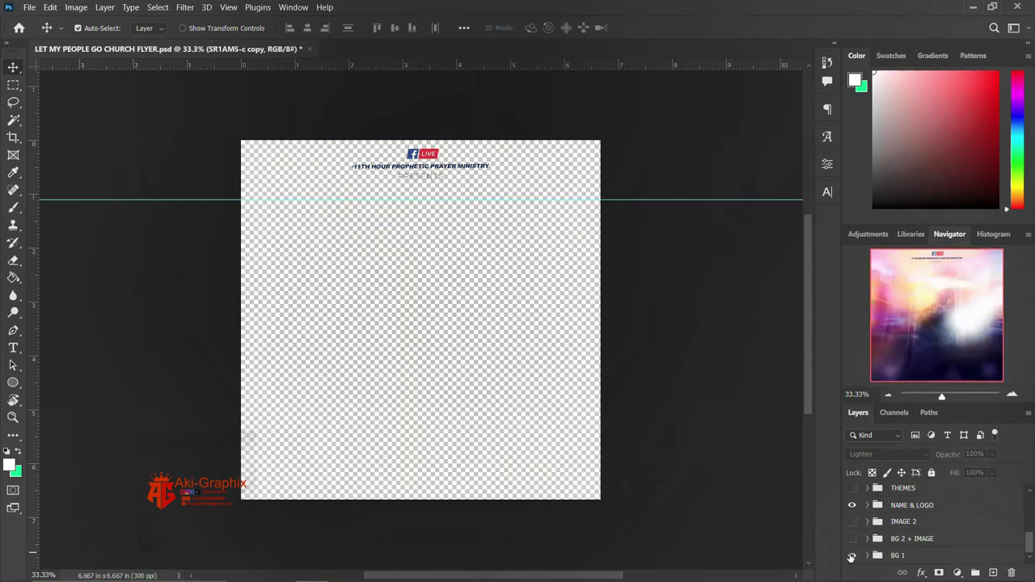
click(851, 557)
scroll(859, 538, up, 2)
scroll(859, 538, down, 2)
click(852, 538)
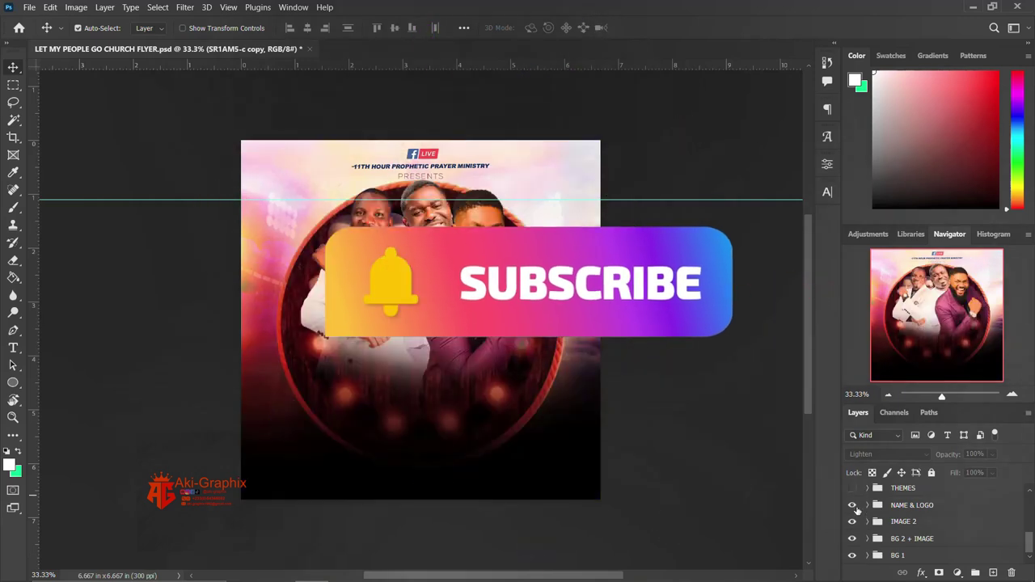
click(852, 521)
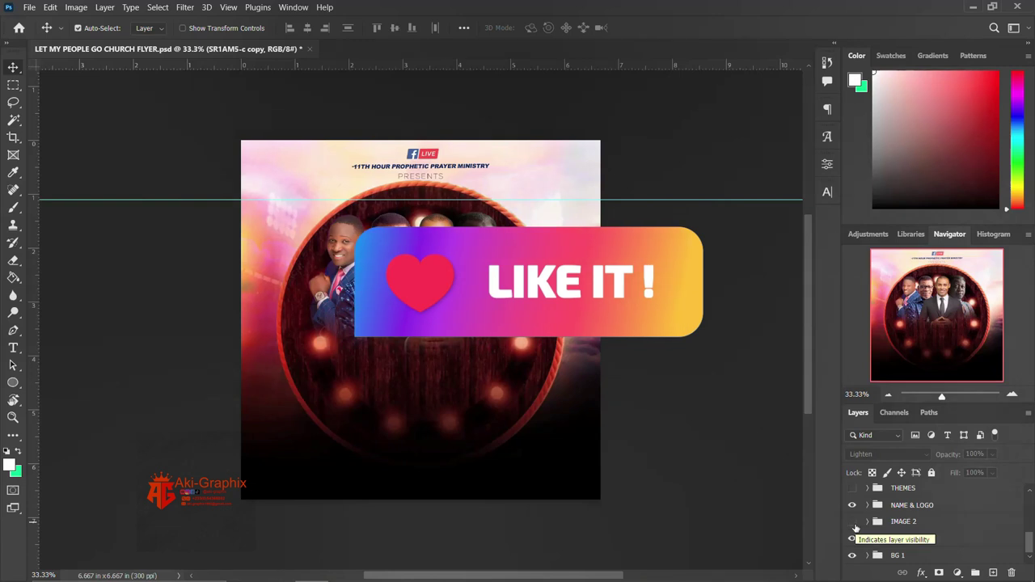
click(853, 539)
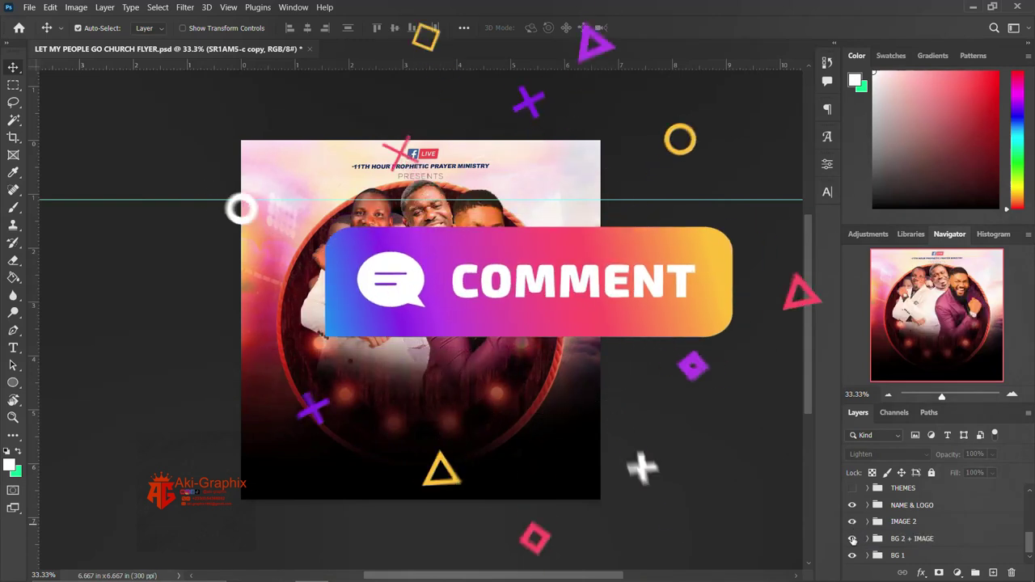
click(852, 539)
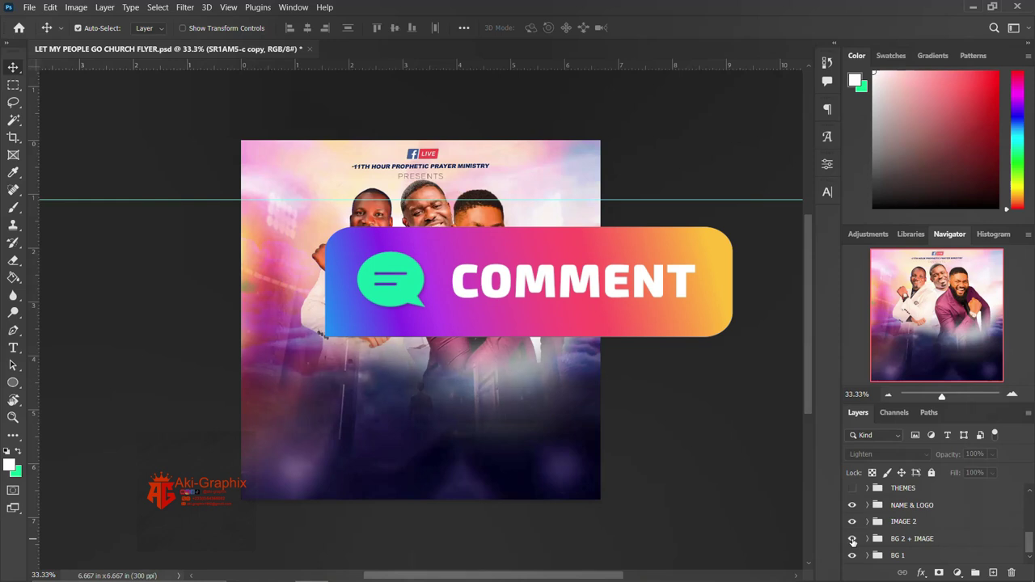
click(852, 539)
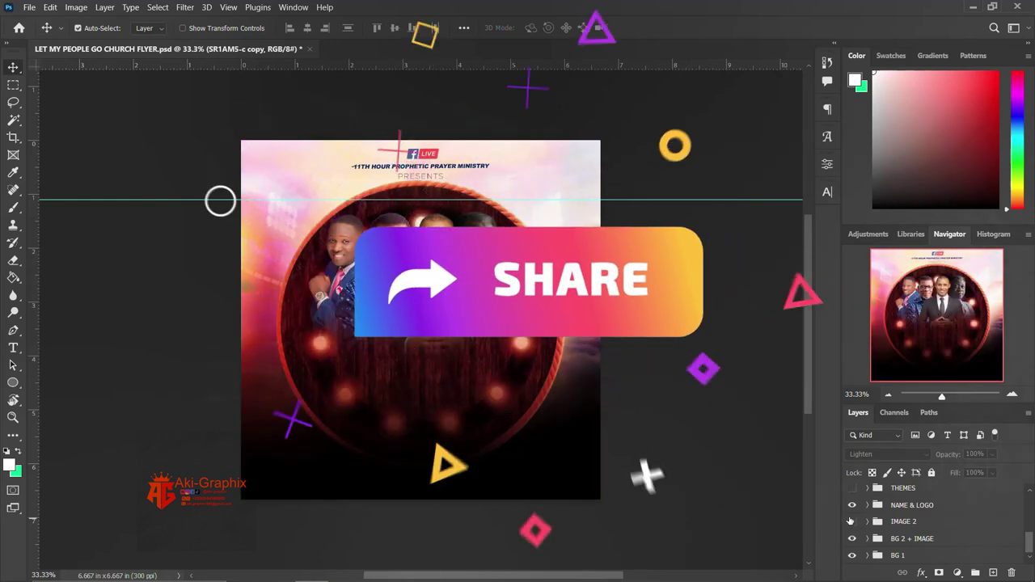
- Show THEMES, DATE, VENUE, Layer 3 and both SR1AM5-c light layers again
click(852, 489)
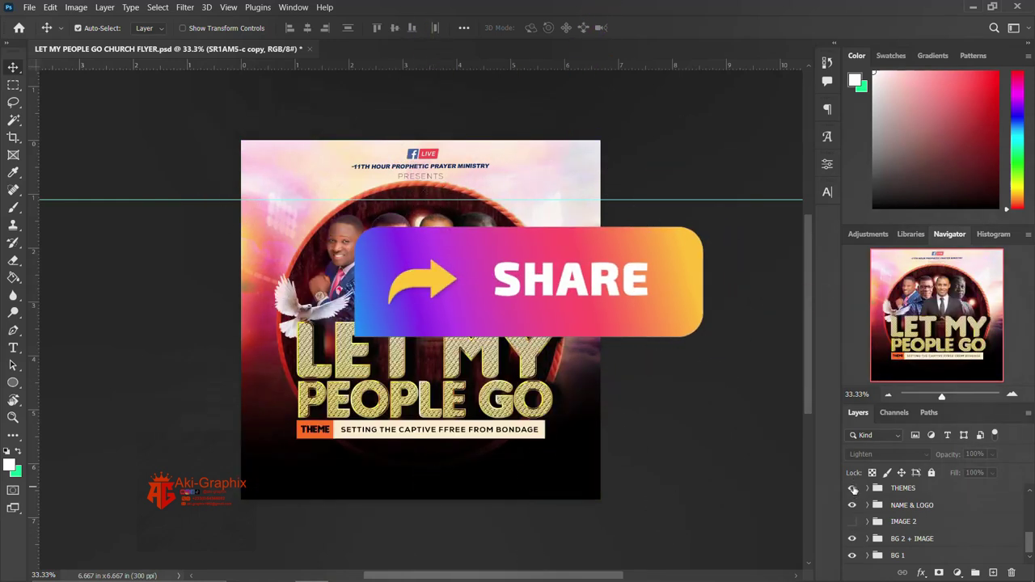
scroll(852, 488, up, 3)
click(857, 527)
click(852, 526)
click(853, 492)
scroll(852, 507, down, 5)
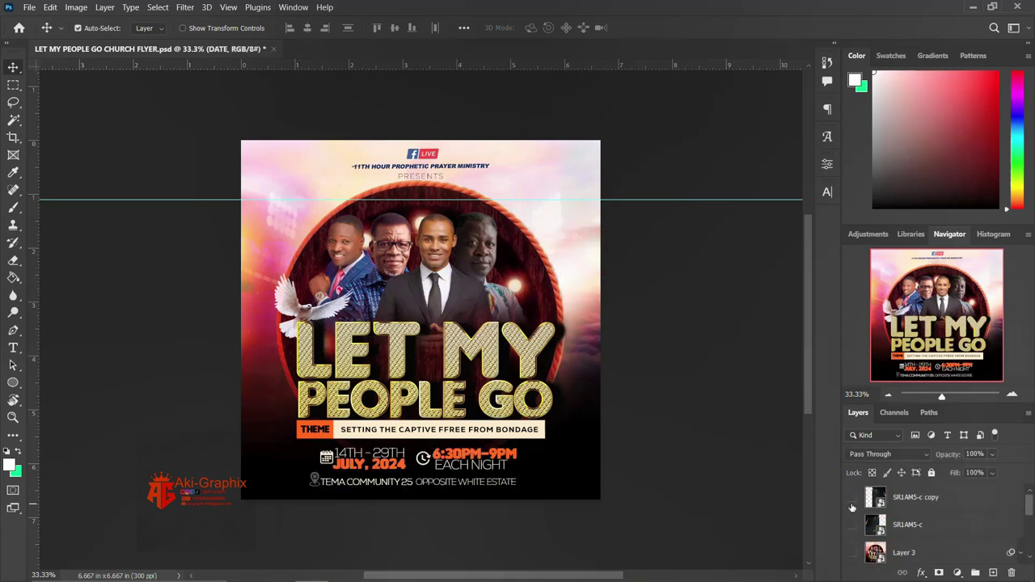
click(853, 552)
click(852, 525)
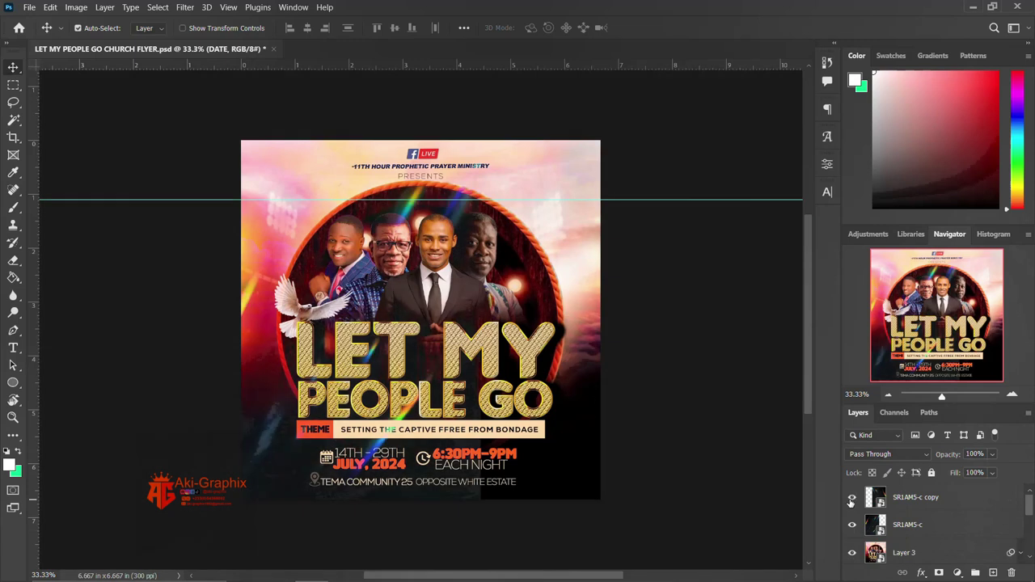
click(852, 497)
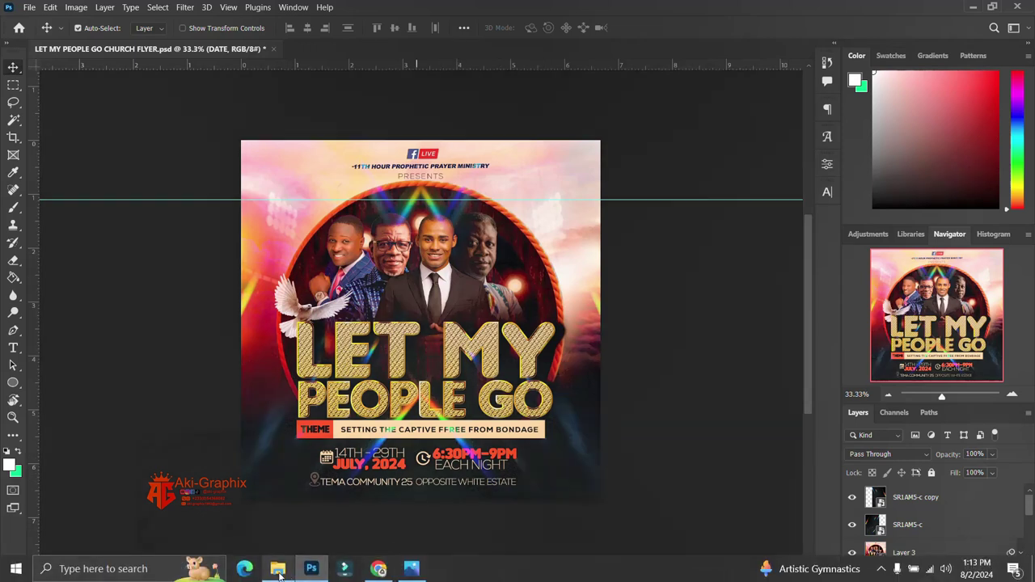
click(279, 570)
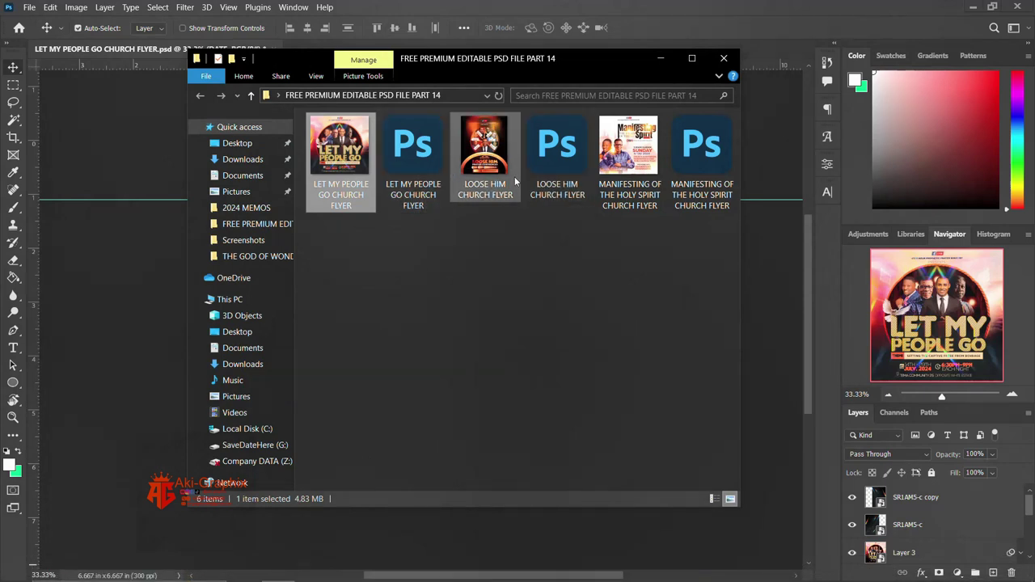
- Open LOOSE HIM CHURCH FLYER.psd from the PART 14 folder as a second Photoshop document
click(566, 159)
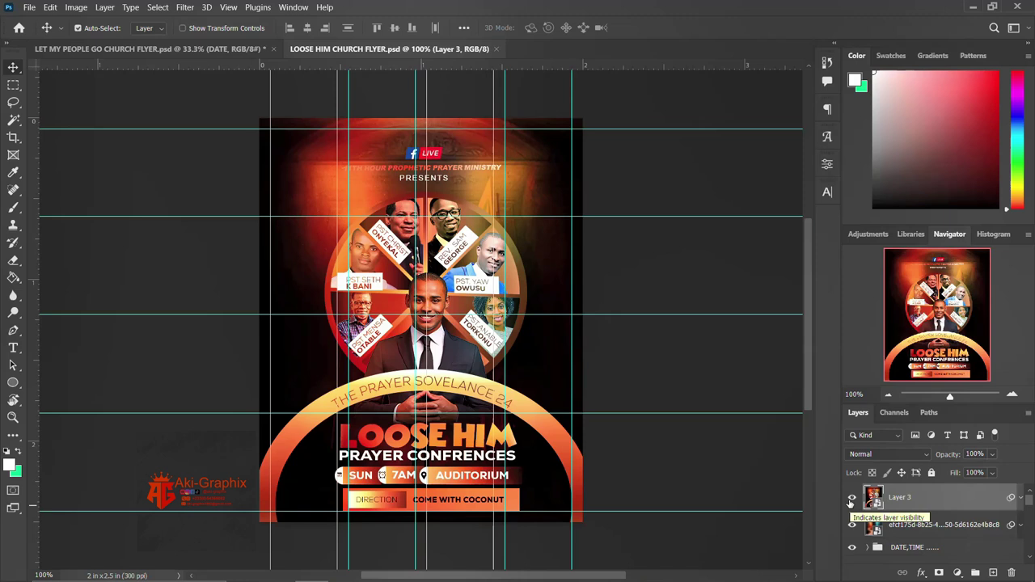
- Hide Layer 3 and the long-named efcf image layer of the LOOSE HIM flyer
click(851, 499)
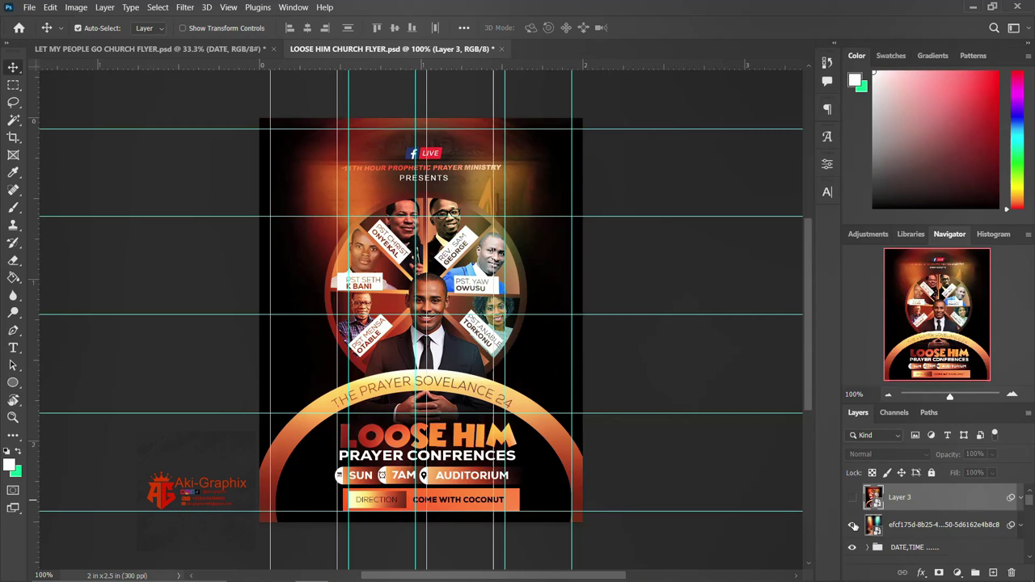
click(853, 524)
scroll(854, 518, down, 2)
scroll(853, 512, up, 2)
- Toggle the DATE,TIME group and come with coconut text to preview them, leaving both visible
click(853, 548)
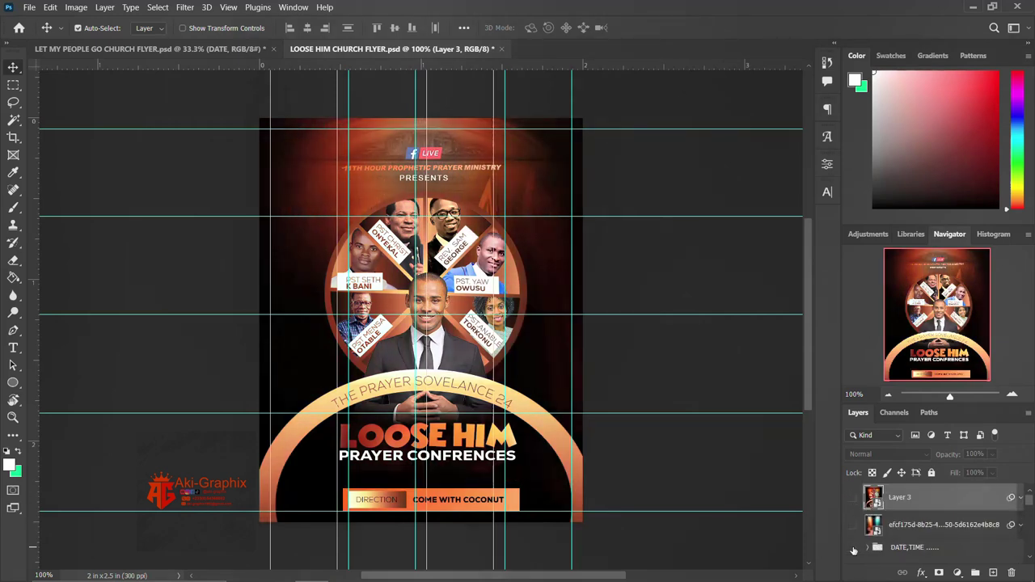
click(854, 549)
click(853, 549)
scroll(853, 550, down, 1)
click(854, 544)
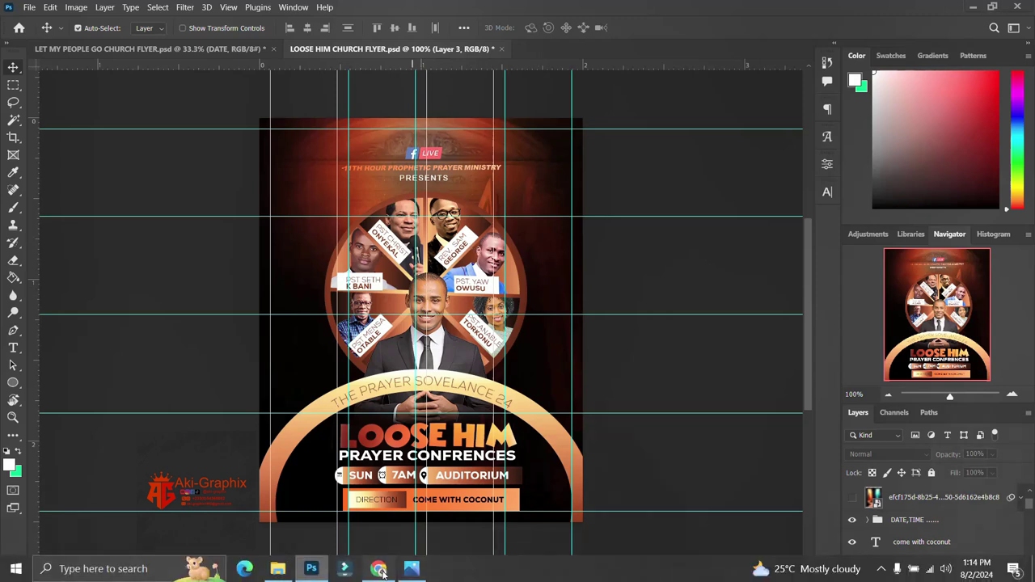
click(379, 568)
- Scroll the Aki-Graphix channel's Videos page up to its banner and latest uploads
scroll(478, 341, up, 3)
scroll(478, 342, up, 3)
scroll(479, 341, up, 3)
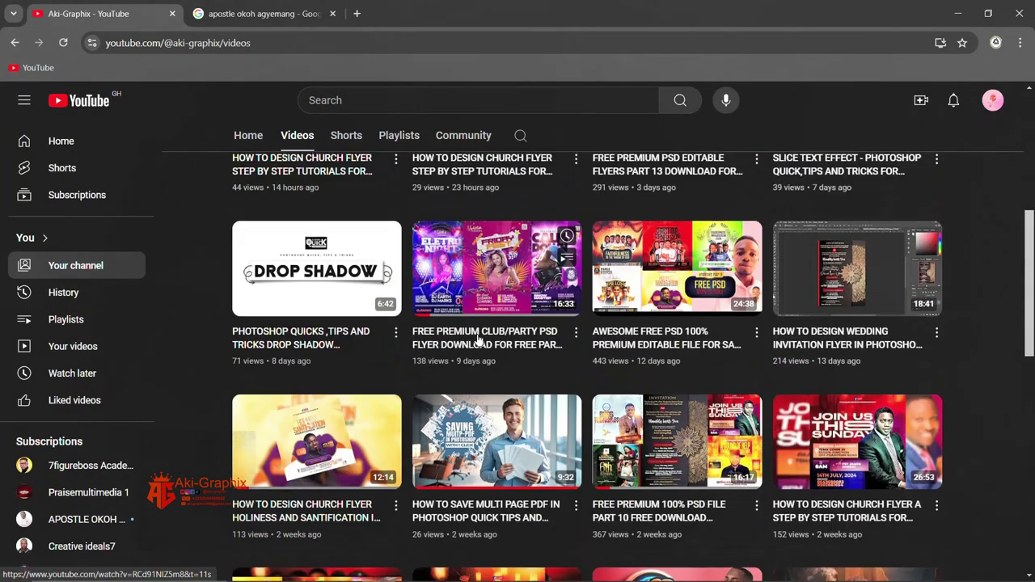
scroll(481, 355, up, 3)
scroll(486, 380, up, 3)
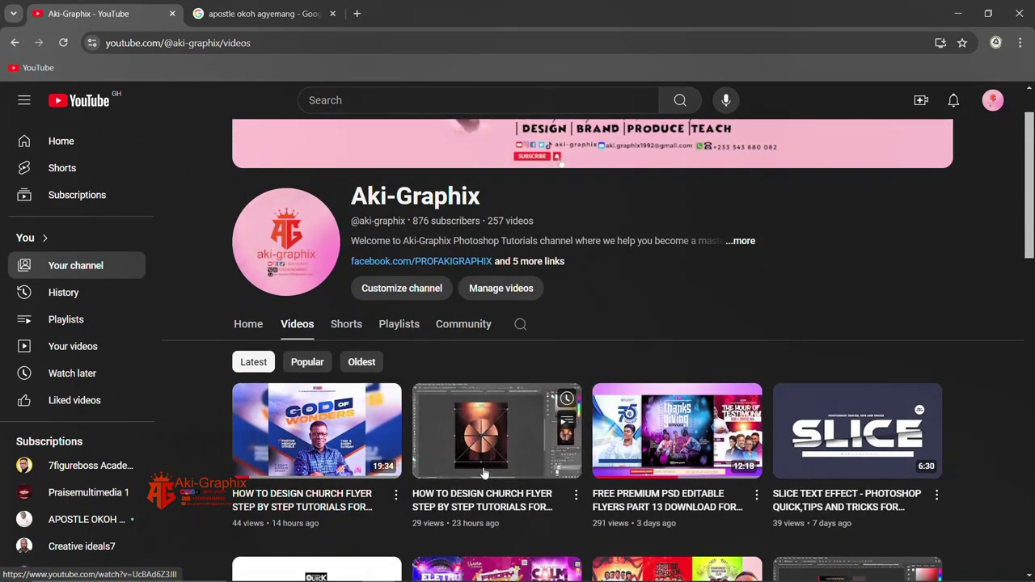
mouse_move(517, 575)
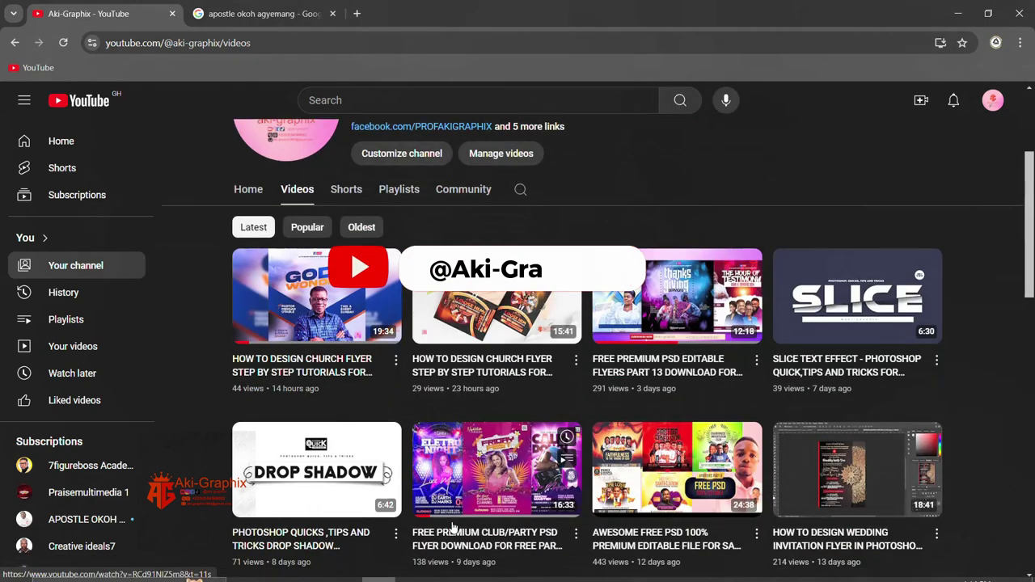
scroll(436, 373, down, 2)
- Hide DATE,TIME, come with coconut, DIRECTION, Rectangle 4, Rectangle 3, NAMES and Group 3
click(311, 569)
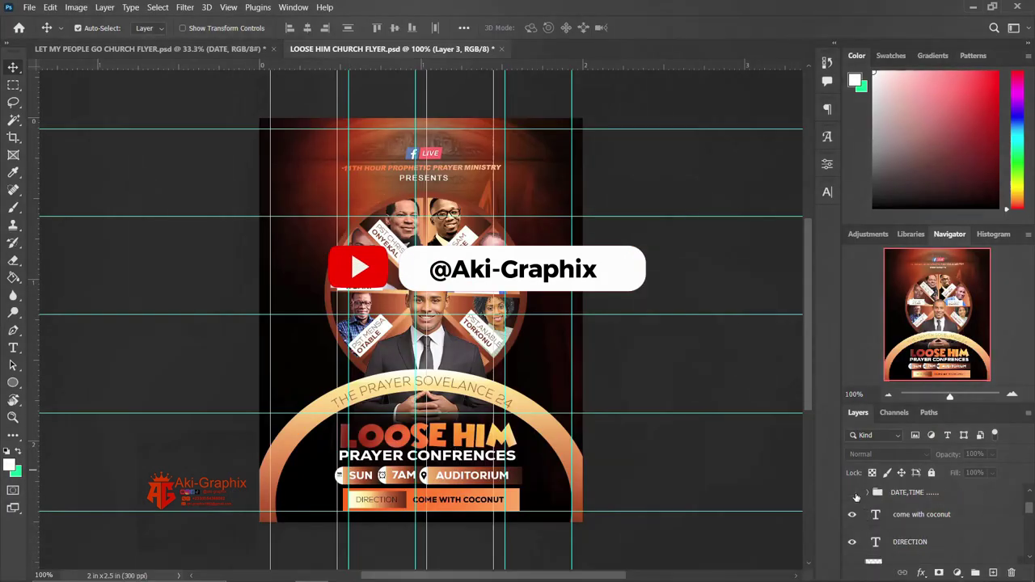
drag(853, 493, 853, 542)
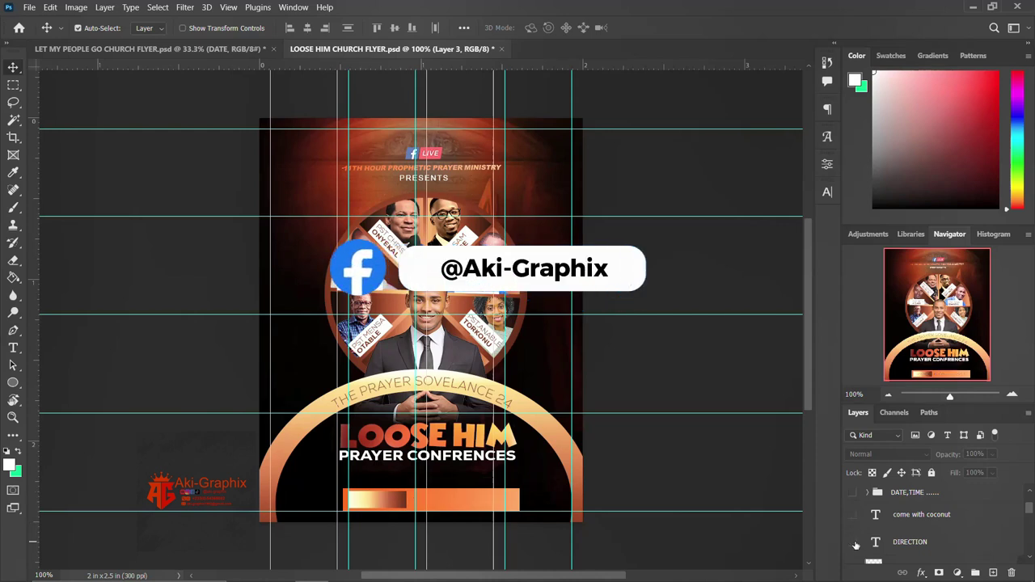
scroll(857, 544, down, 1)
click(858, 542)
scroll(862, 541, down, 2)
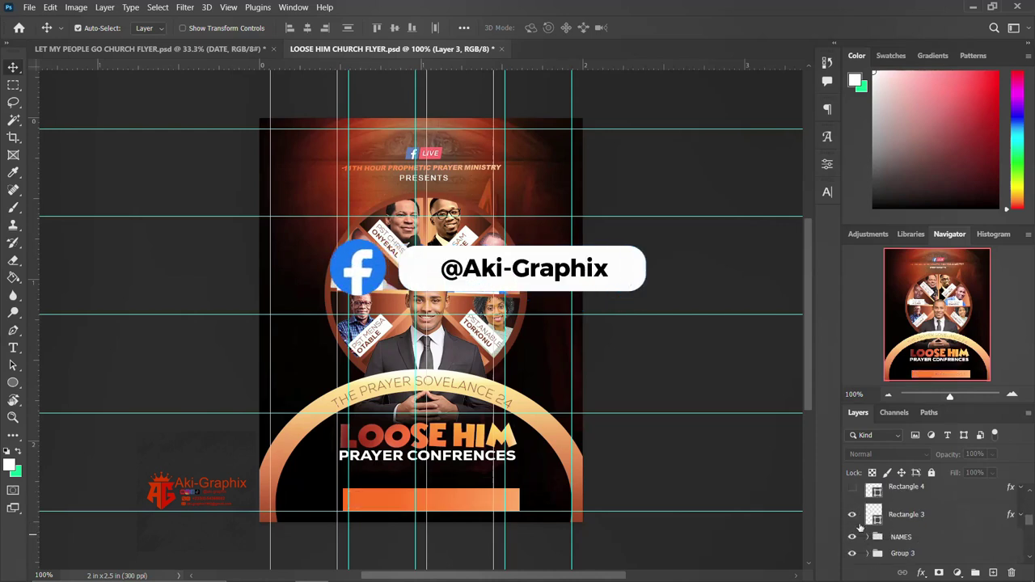
drag(852, 516, 852, 537)
scroll(857, 530, down, 2)
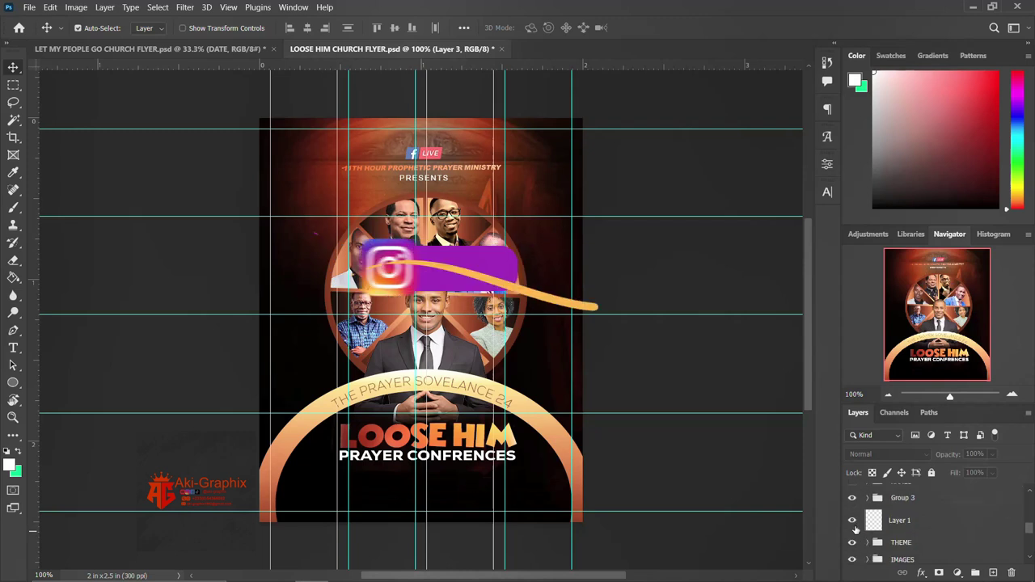
click(851, 497)
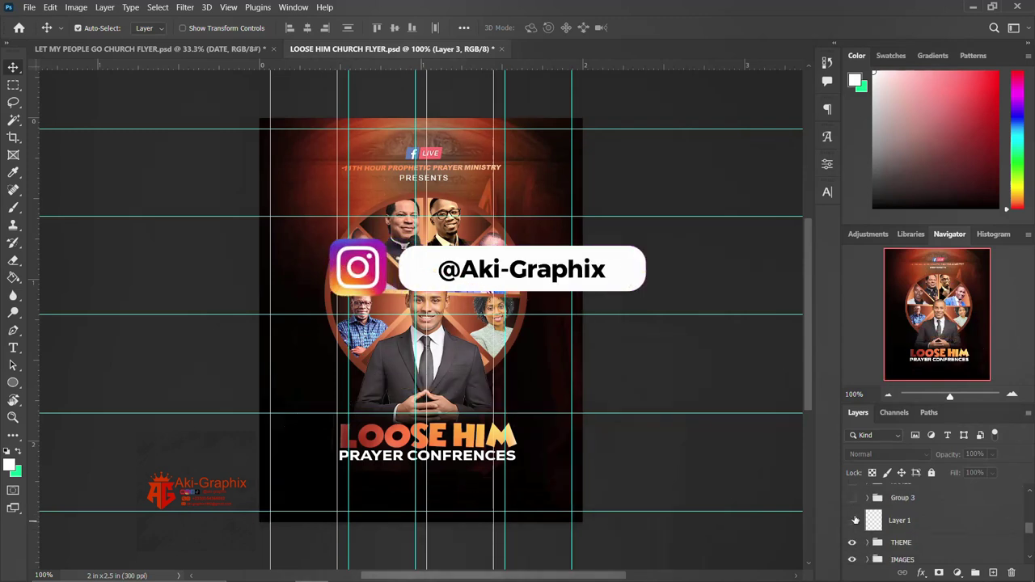
- Hide THEME, IMAGES, Layer 2, FACEBOOK copy, presents and Heaven 037, leaving the BACKGROUND glow
scroll(855, 520, down, 1)
click(853, 515)
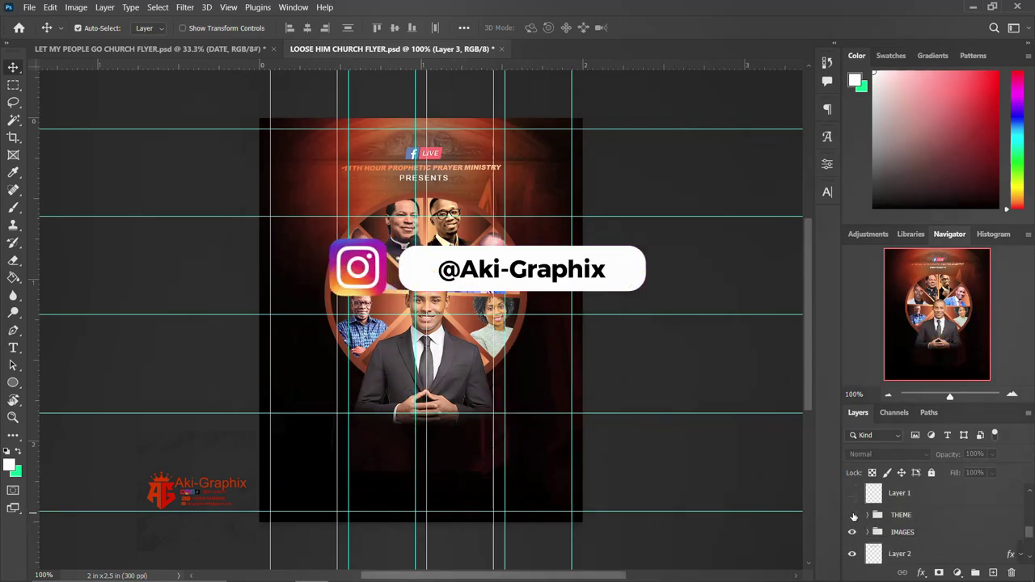
click(853, 531)
scroll(888, 497, down, 1)
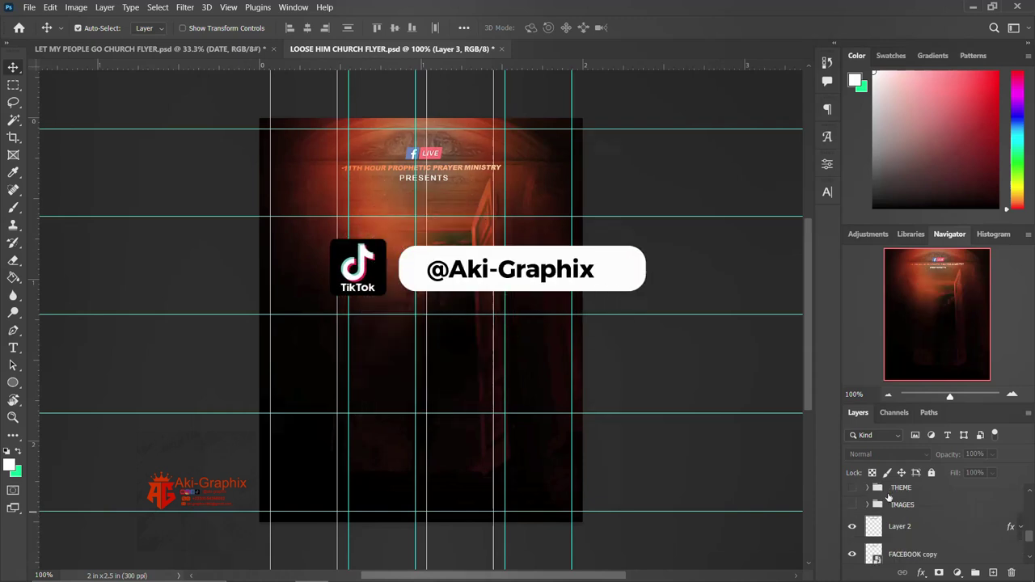
click(856, 530)
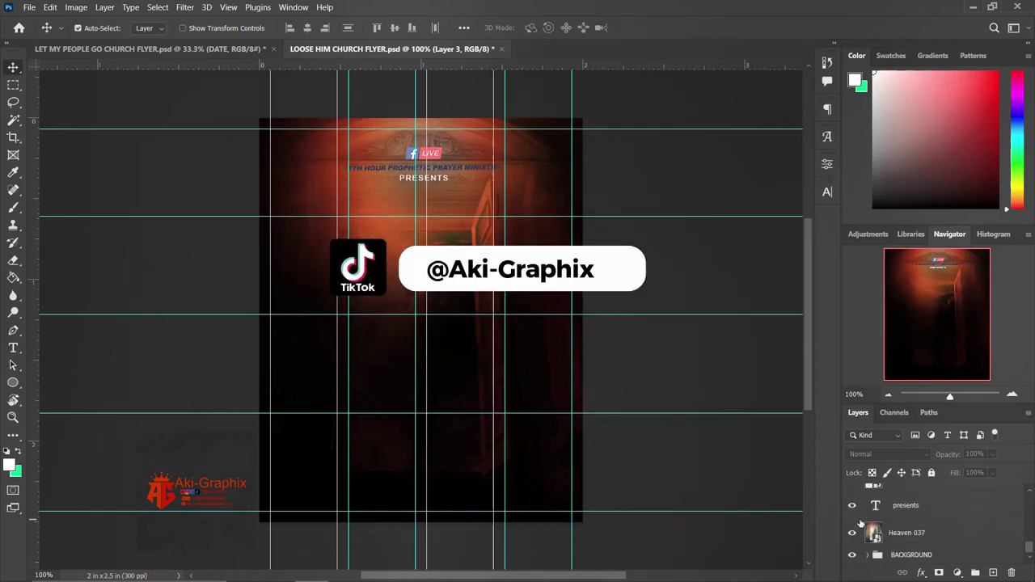
scroll(850, 508, down, 1)
click(851, 533)
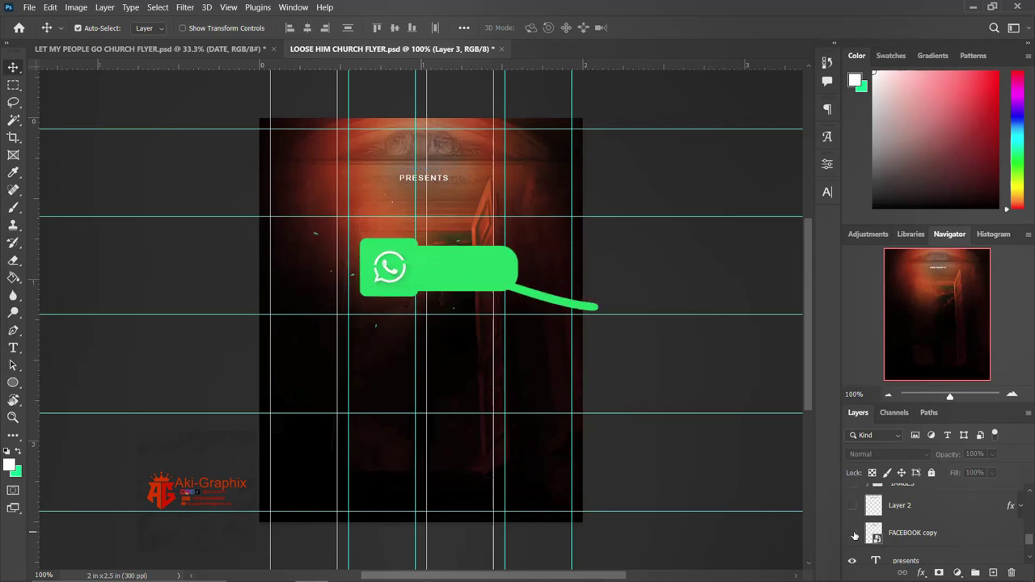
scroll(854, 536, down, 1)
click(856, 534)
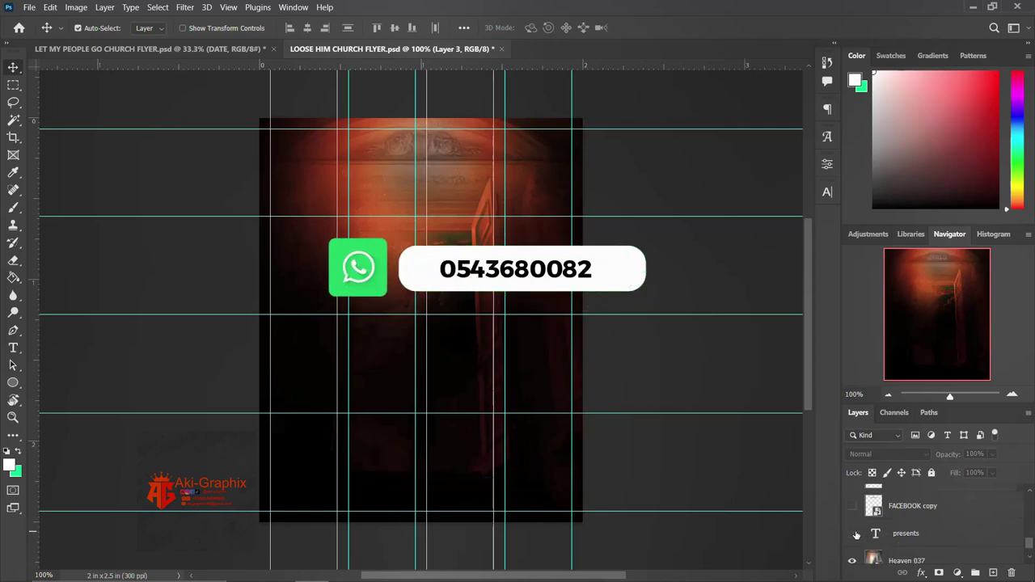
scroll(854, 535, down, 1)
click(854, 534)
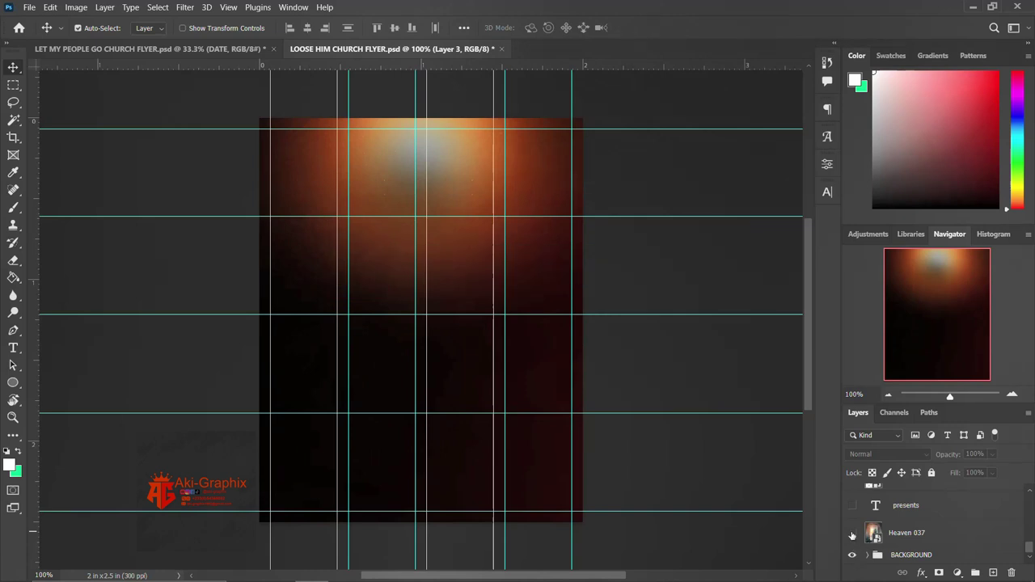
- Expand BACKGROUND and inspect its Color Fill 1, lens flare and Gradient Fill 1 layers
scroll(869, 526, up, 2)
scroll(878, 519, down, 2)
click(869, 556)
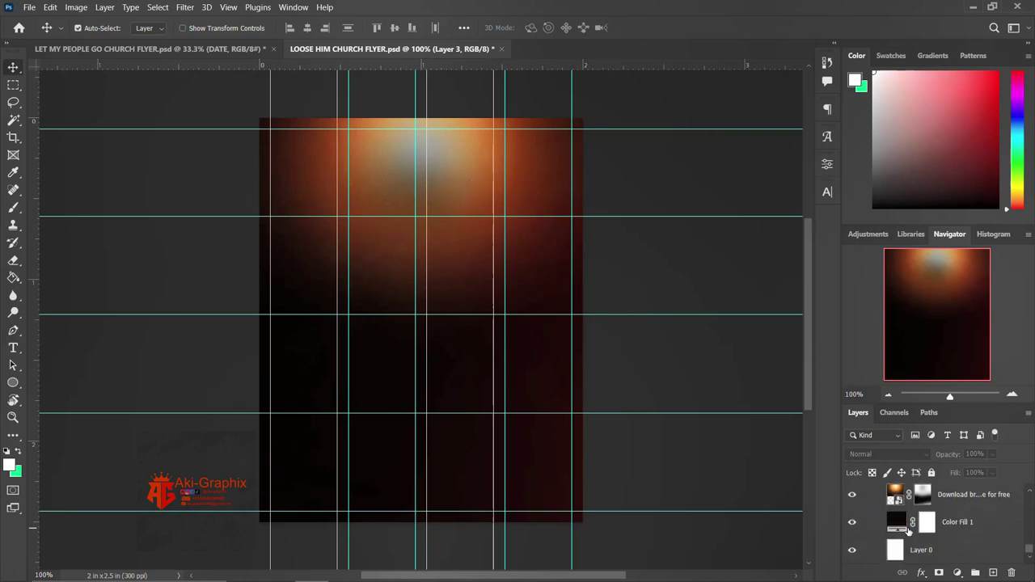
click(970, 527)
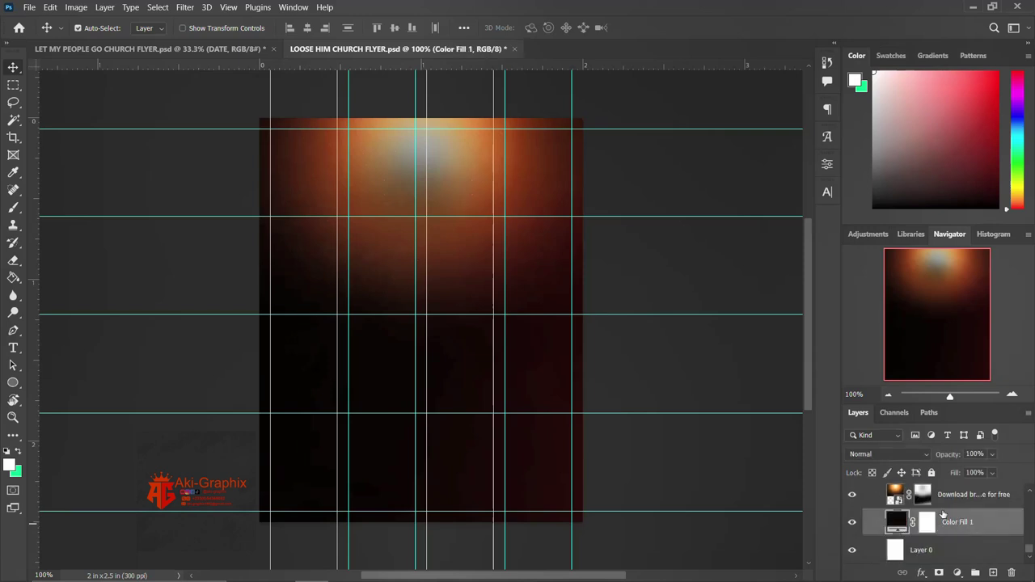
scroll(943, 514, up, 1)
click(943, 525)
scroll(951, 516, up, 1)
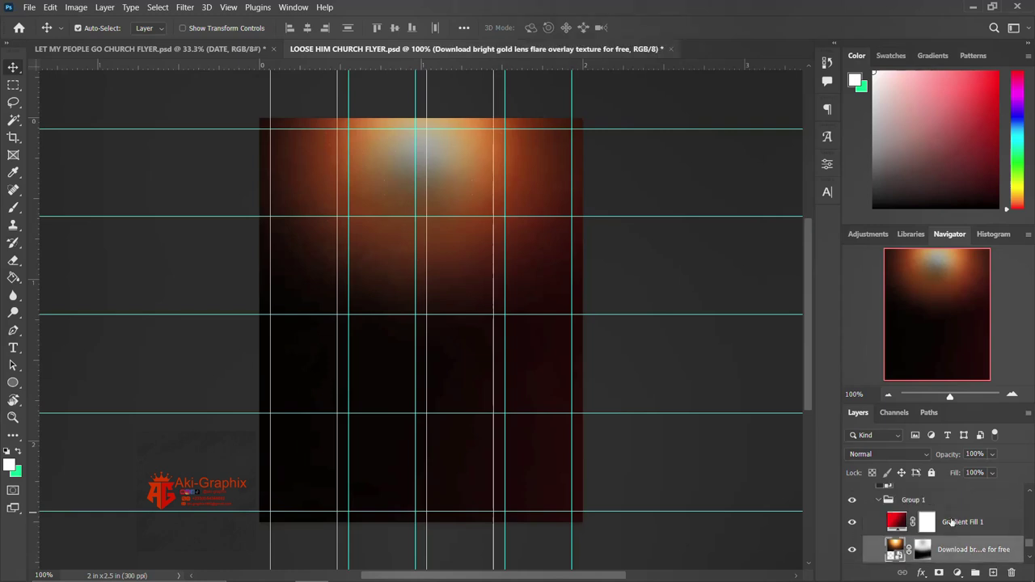
click(953, 522)
click(878, 500)
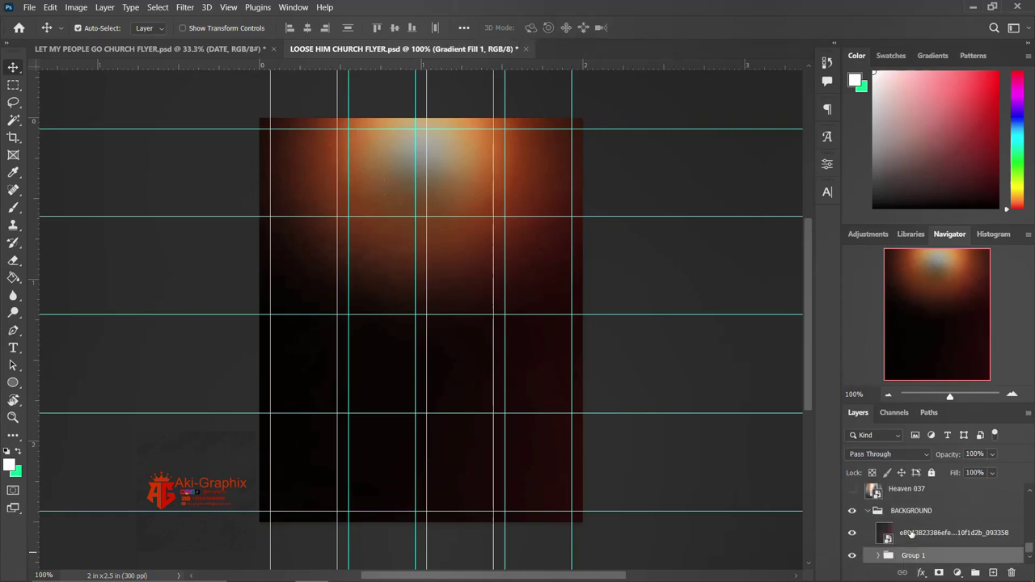
- Collapse the BACKGROUND group and make the Heaven 037 door photo visible again
click(912, 536)
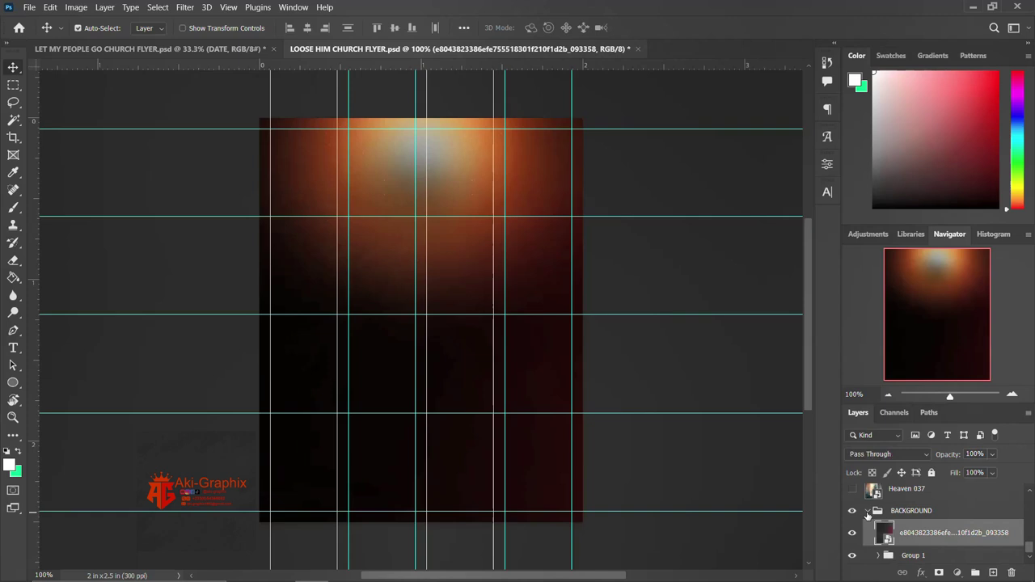
click(868, 512)
click(854, 533)
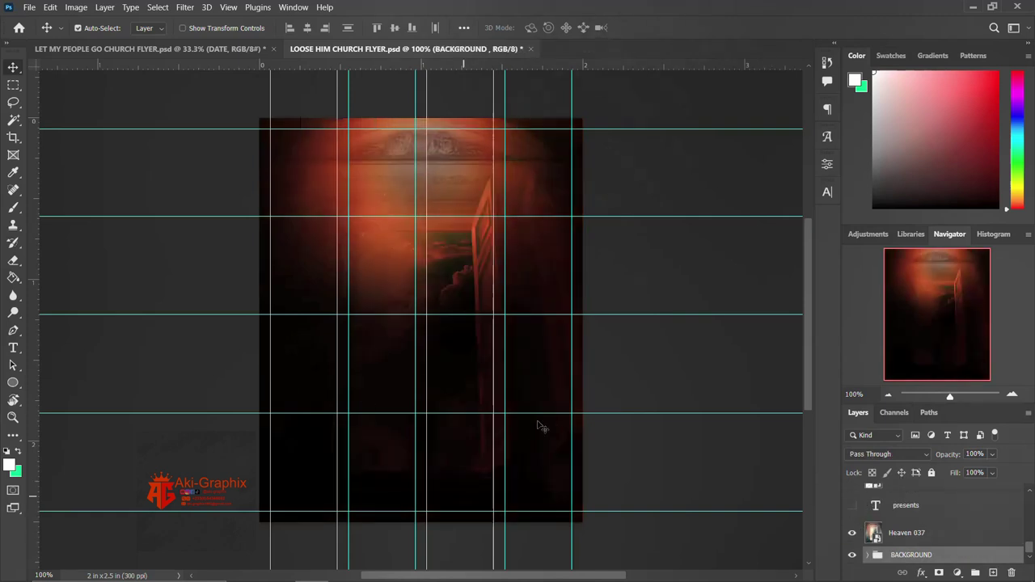
scroll(877, 536, up, 1)
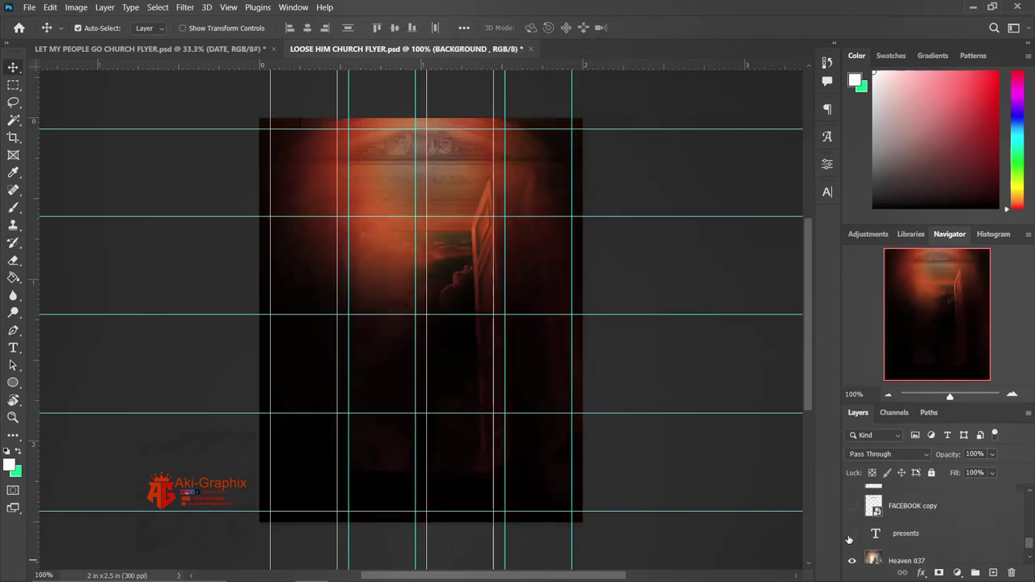
drag(852, 534, 853, 493)
scroll(855, 518, up, 2)
scroll(881, 517, up, 2)
drag(851, 537, 852, 490)
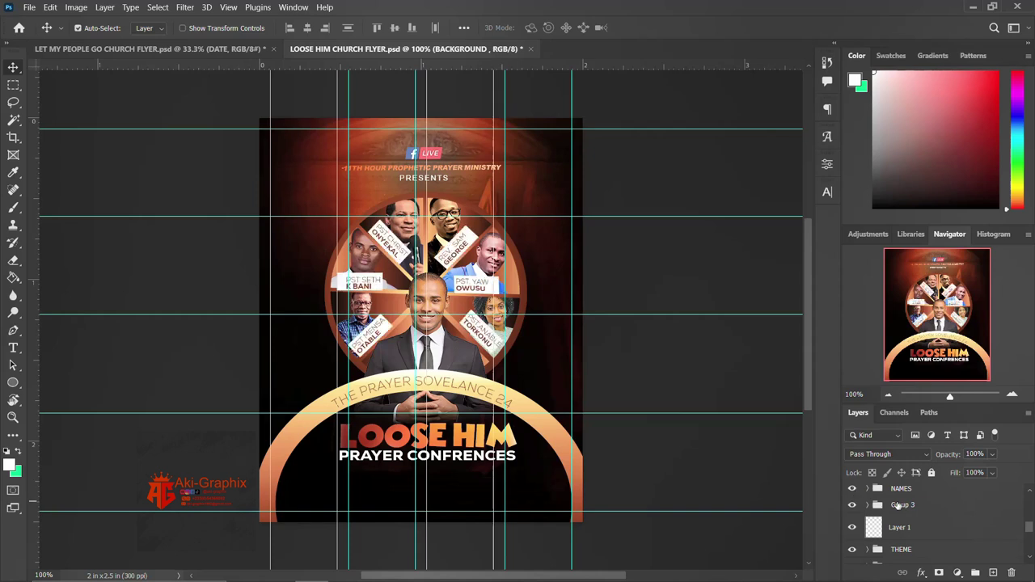
scroll(853, 526, up, 2)
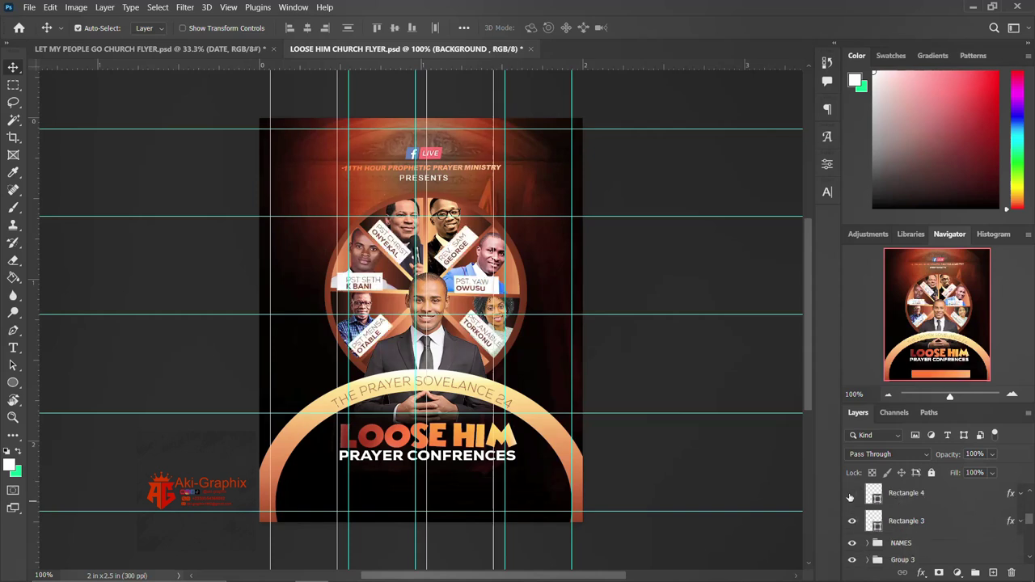
drag(851, 523, 851, 495)
scroll(879, 511, up, 2)
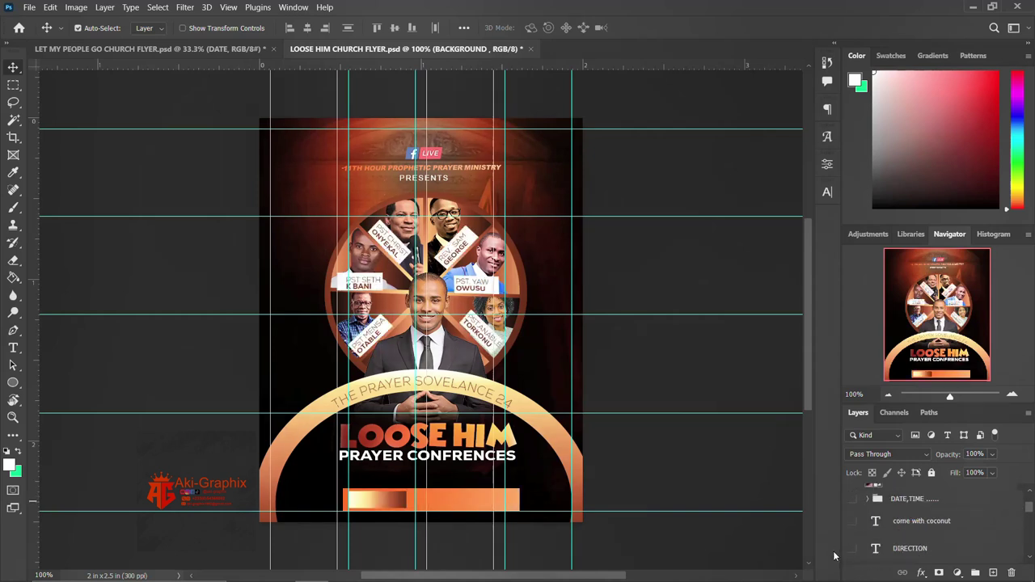
scroll(848, 547, down, 2)
click(852, 495)
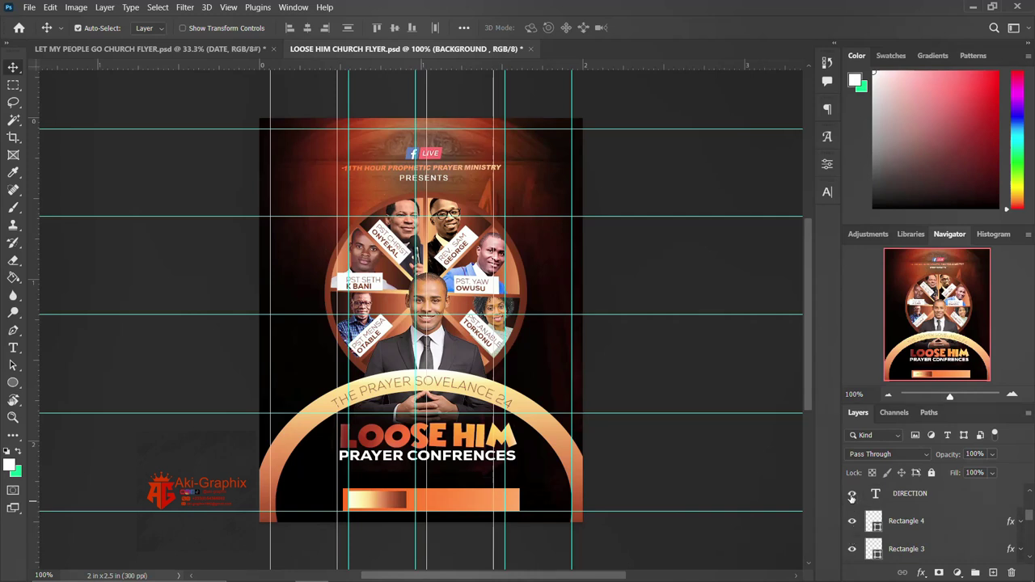
scroll(851, 499, up, 1)
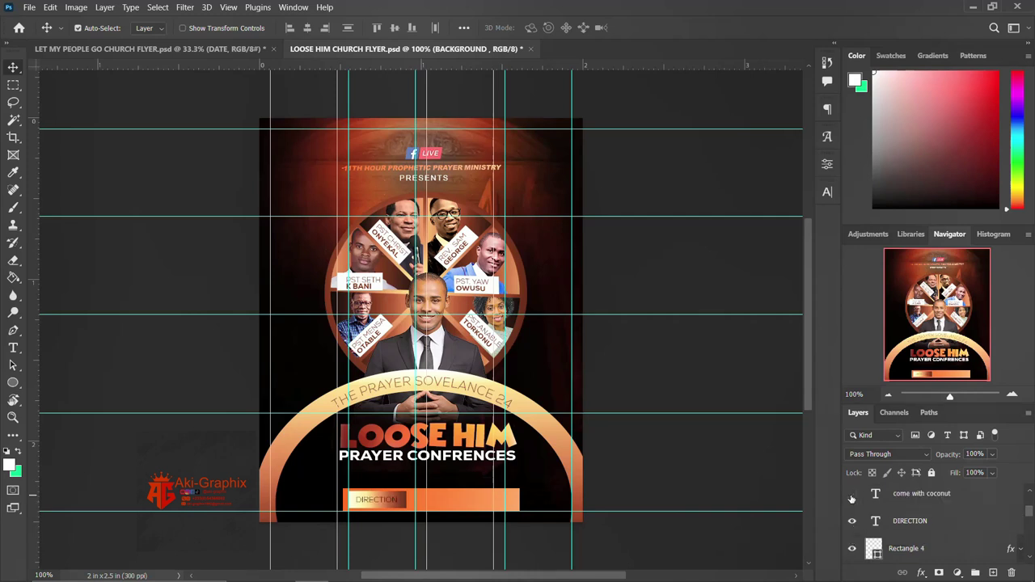
click(852, 497)
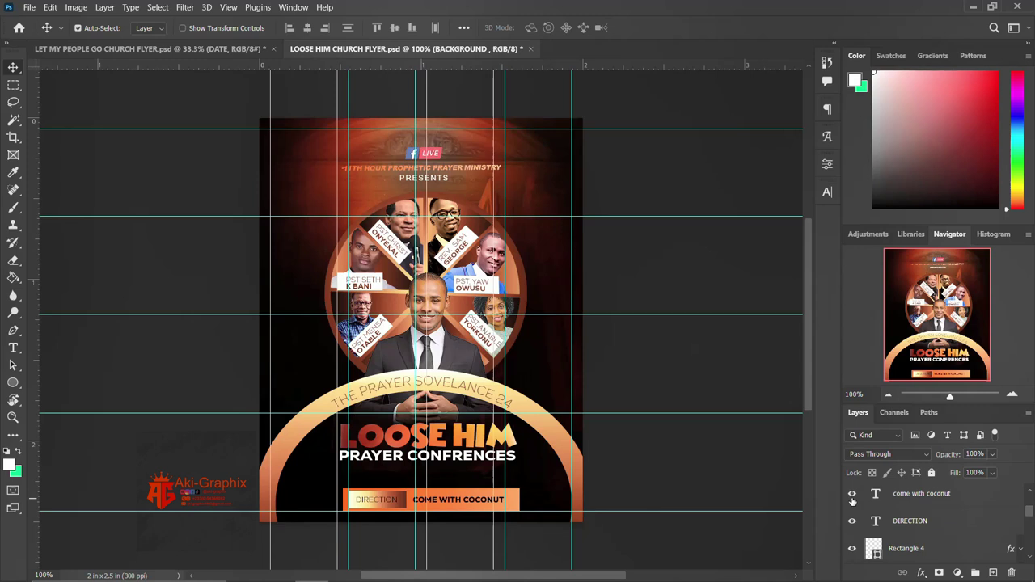
scroll(852, 501, up, 1)
click(853, 499)
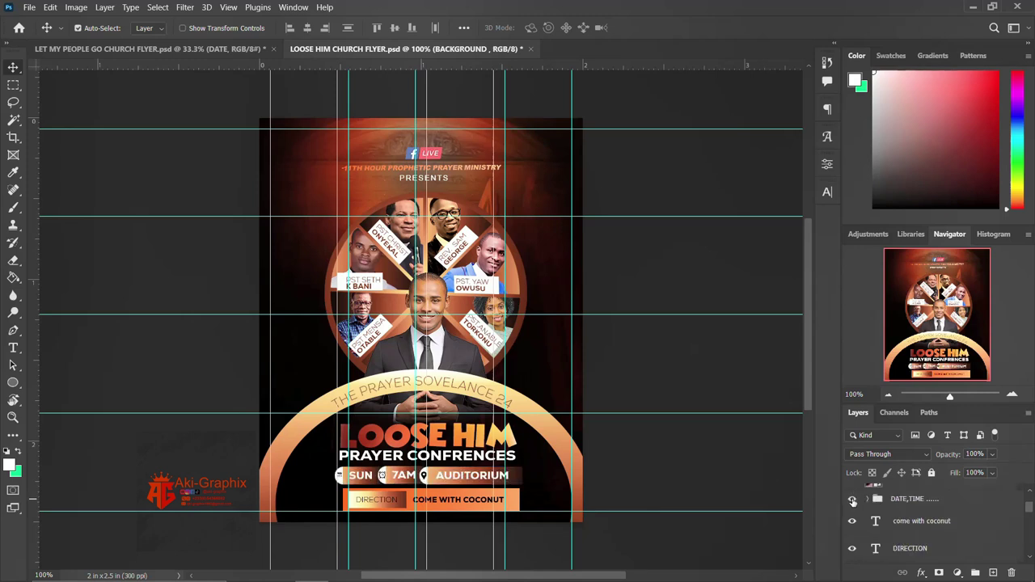
scroll(853, 500, up, 2)
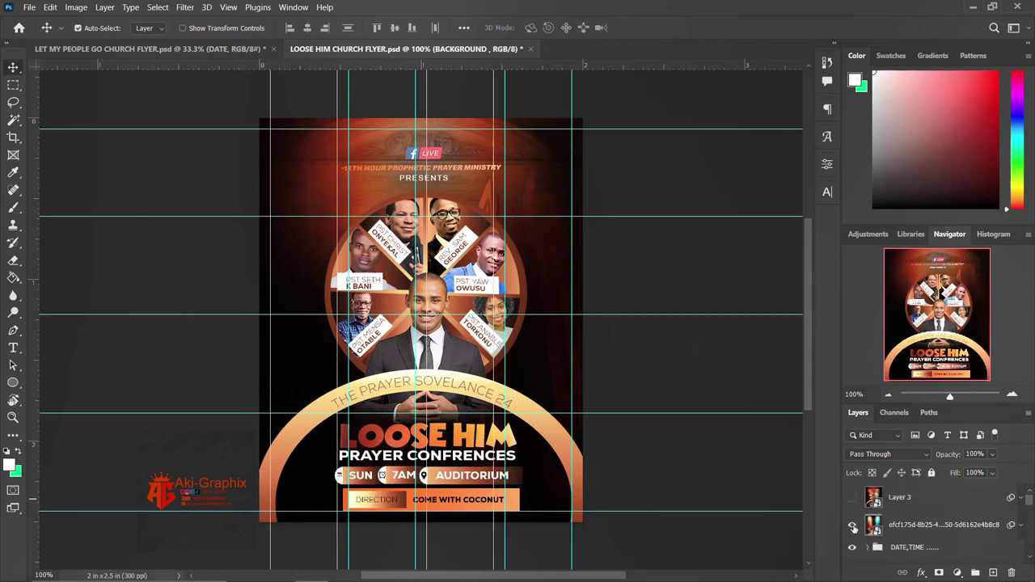
click(852, 497)
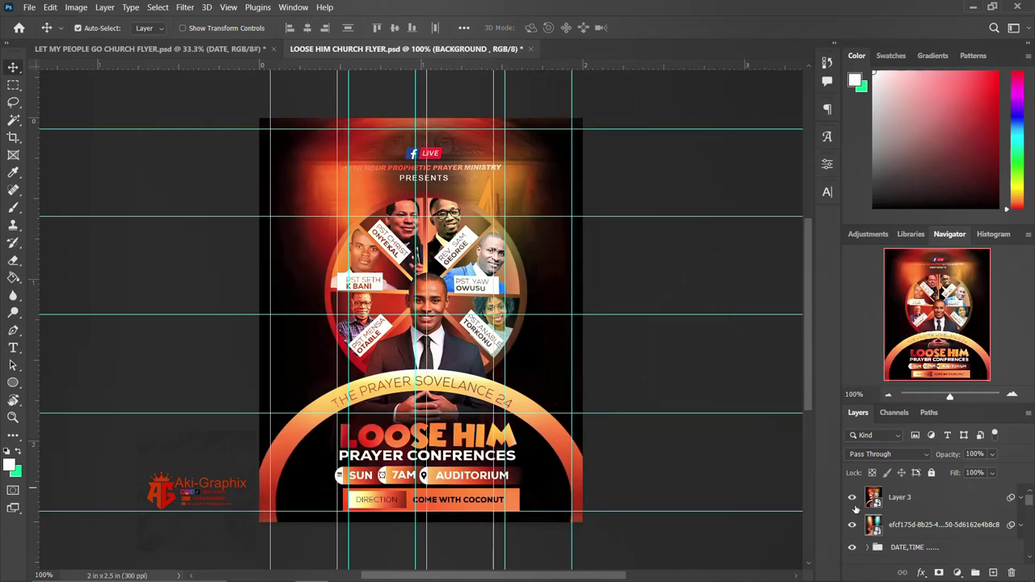
click(851, 498)
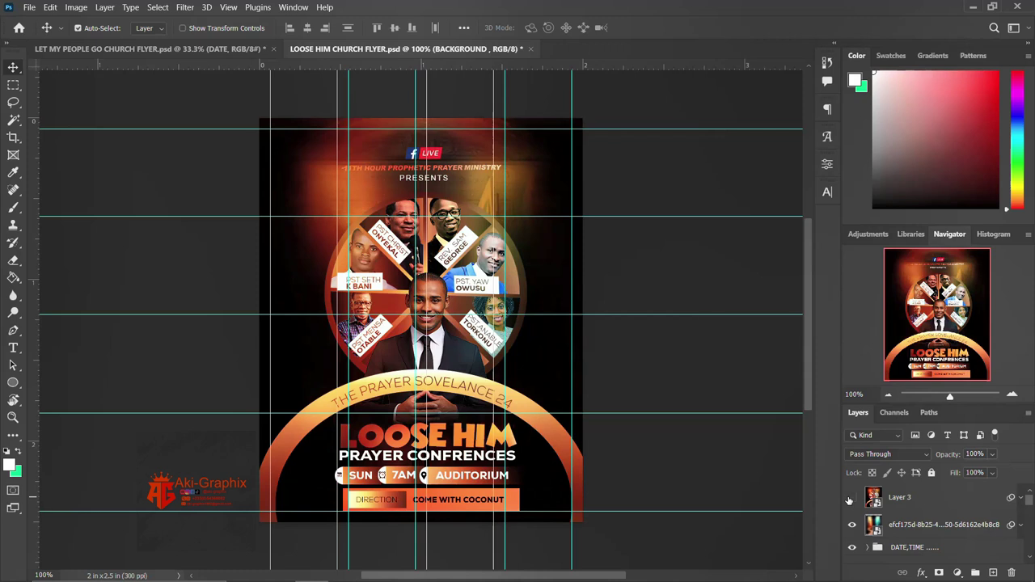
click(851, 499)
scroll(865, 498, down, 2)
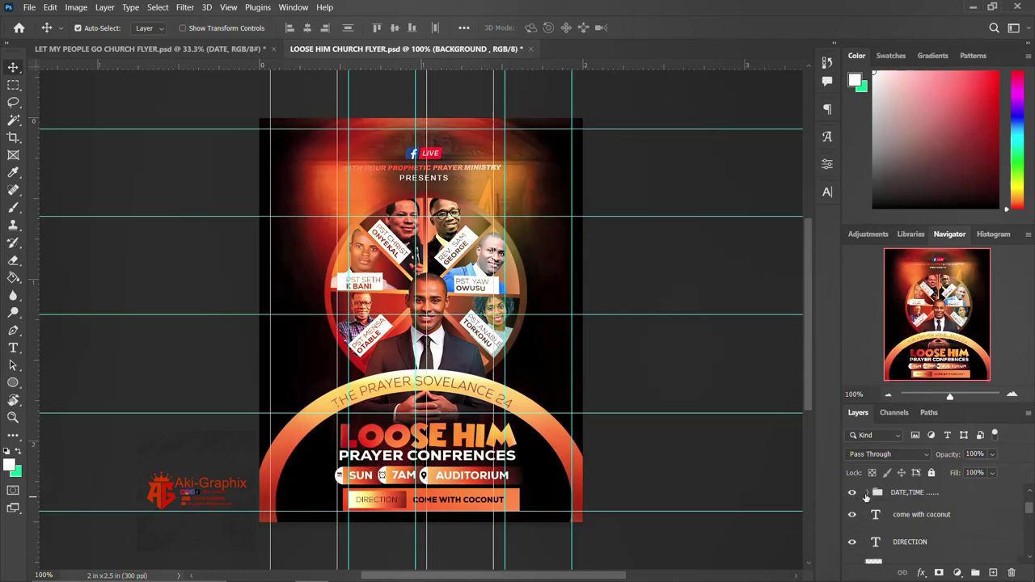
scroll(866, 497, up, 2)
click(851, 498)
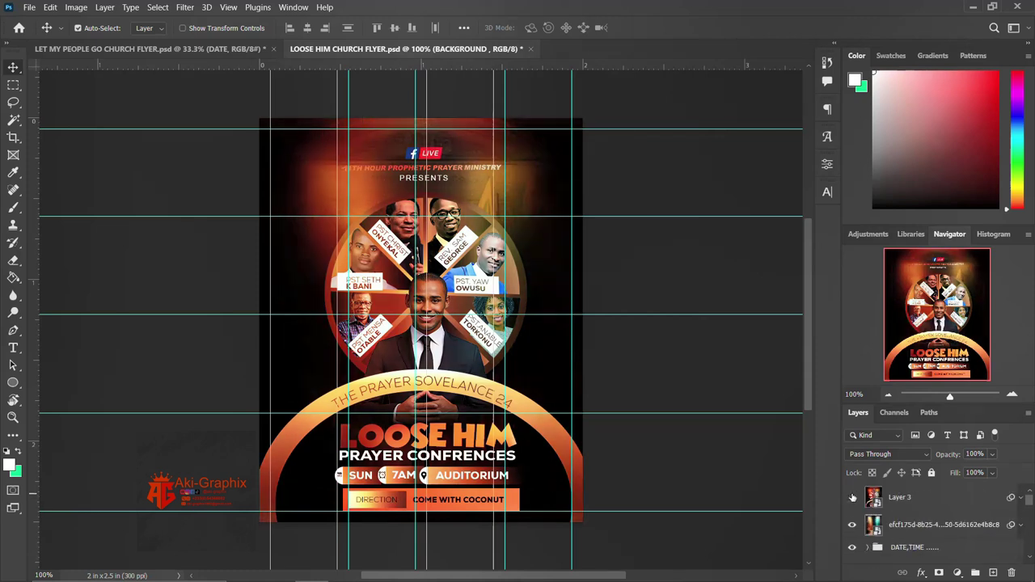
click(852, 498)
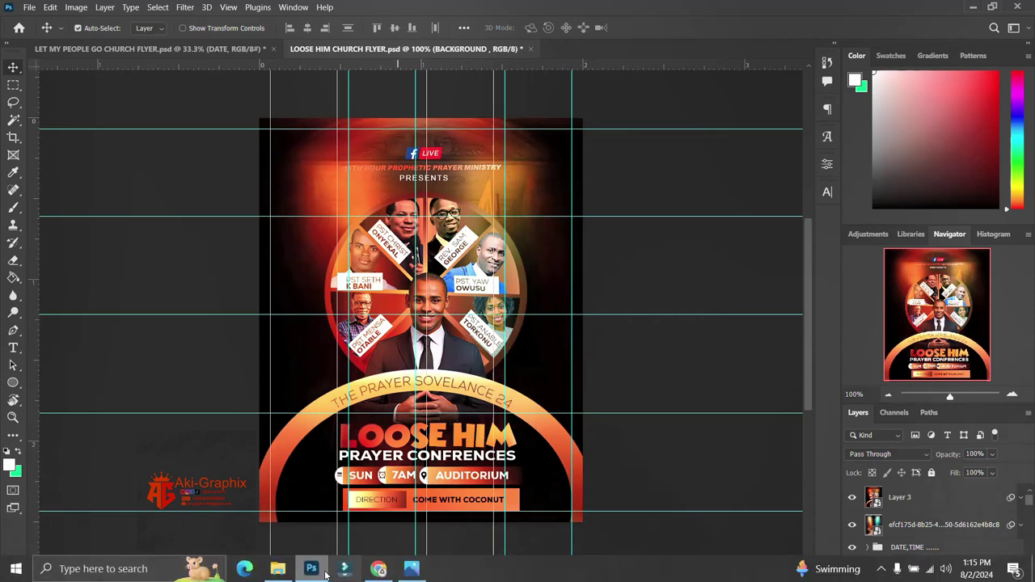
- Open the Manifesting the Holy Spirit flyer PSD and delete its flattened Layer 4 copy
click(289, 572)
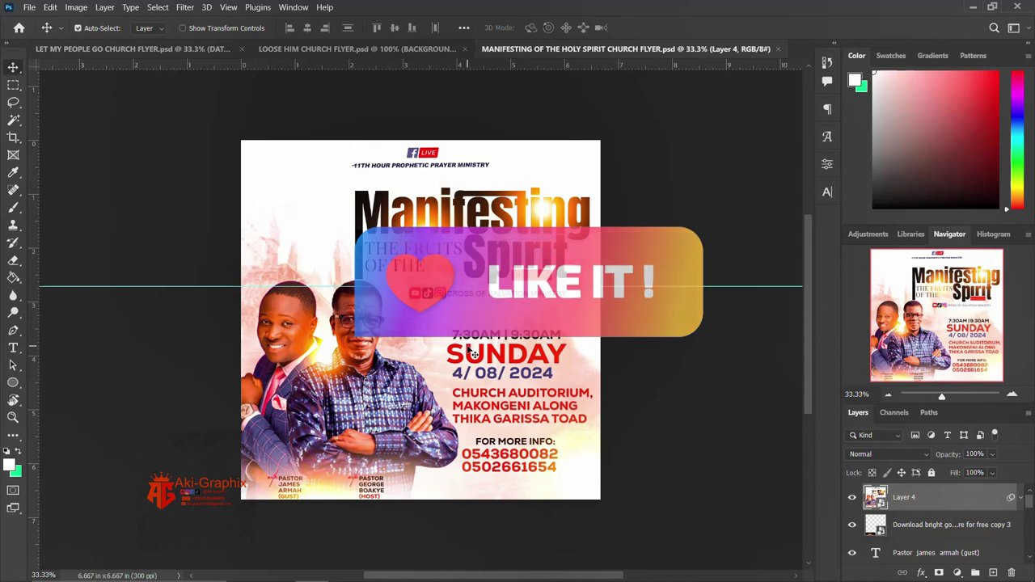
click(851, 496)
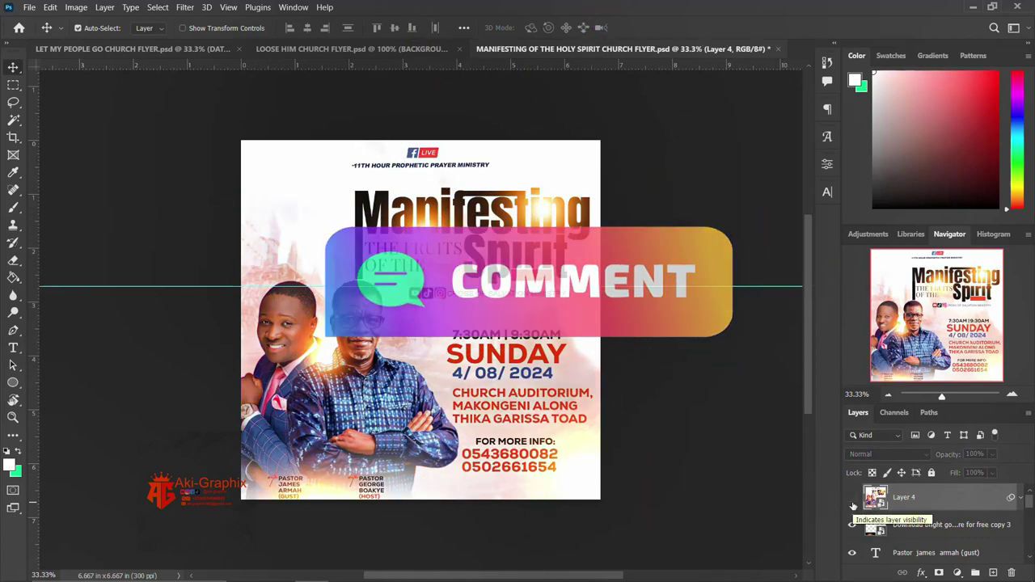
click(851, 499)
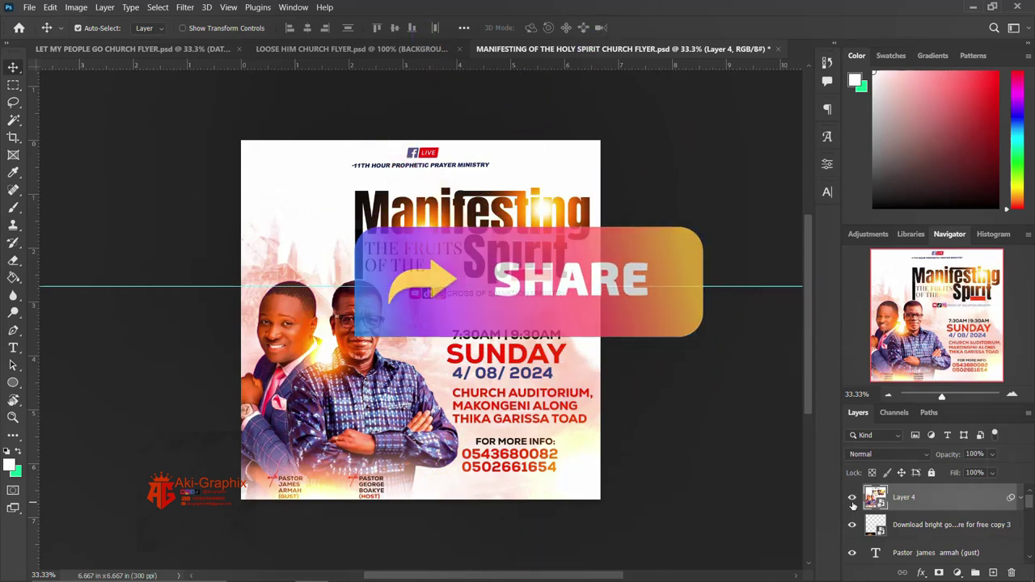
key(Delete)
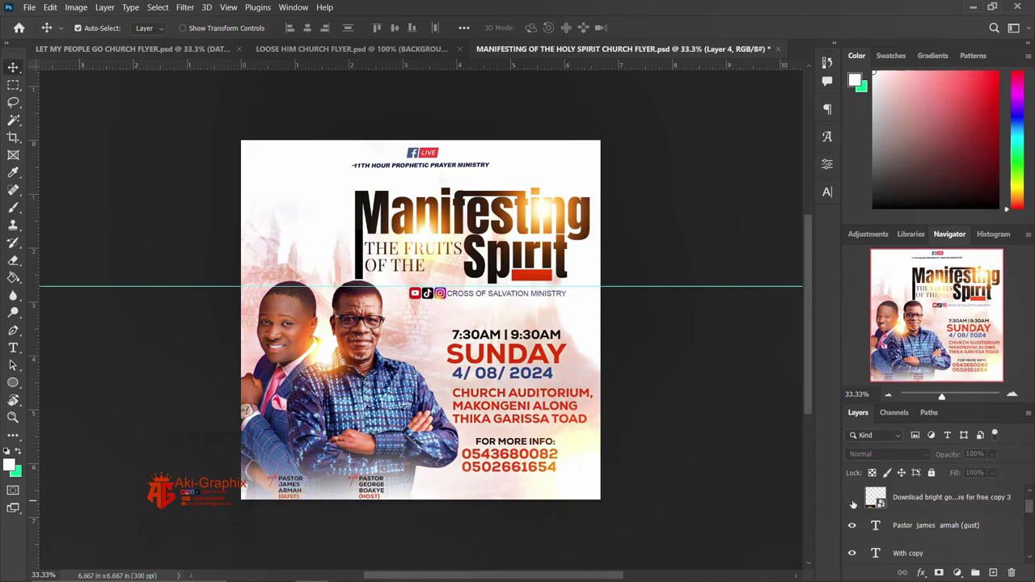
click(852, 498)
click(853, 526)
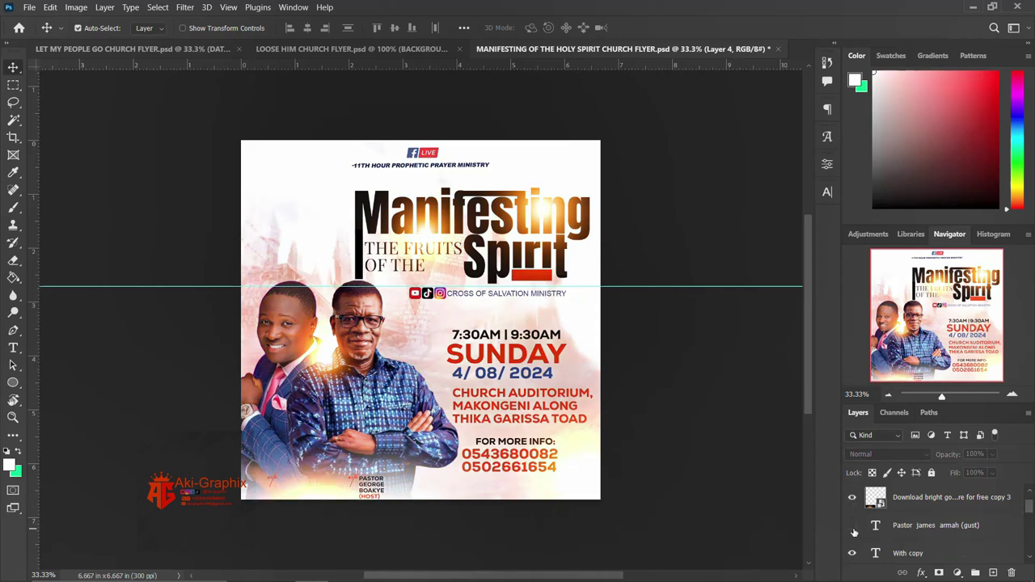
click(852, 525)
scroll(854, 530, down, 2)
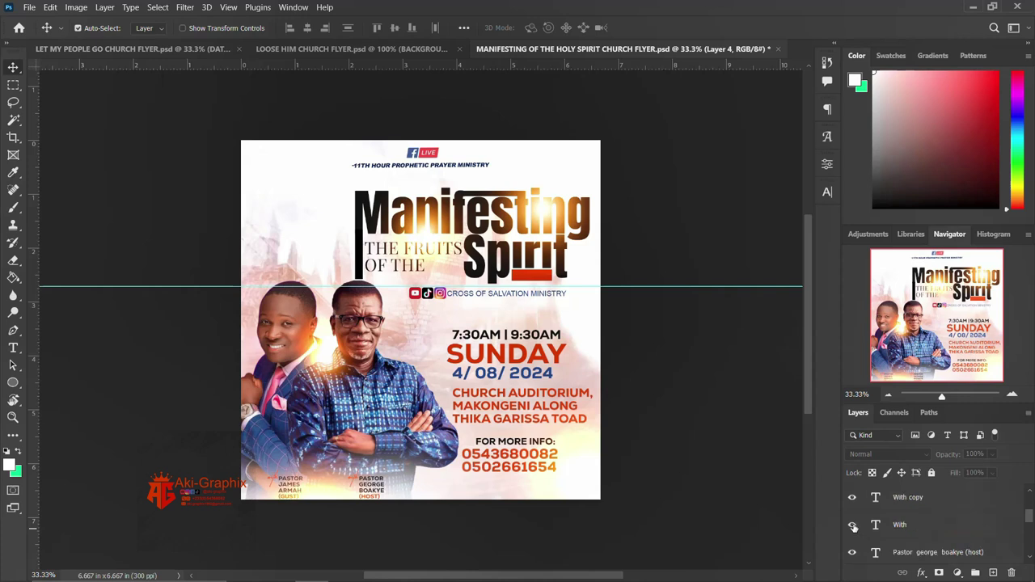
scroll(853, 526, down, 2)
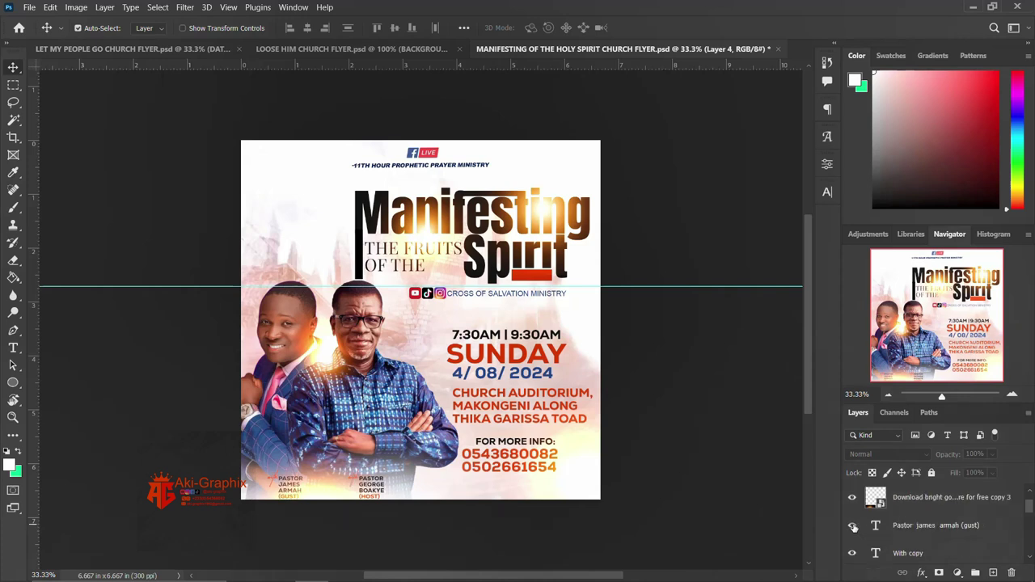
scroll(853, 527, down, 3)
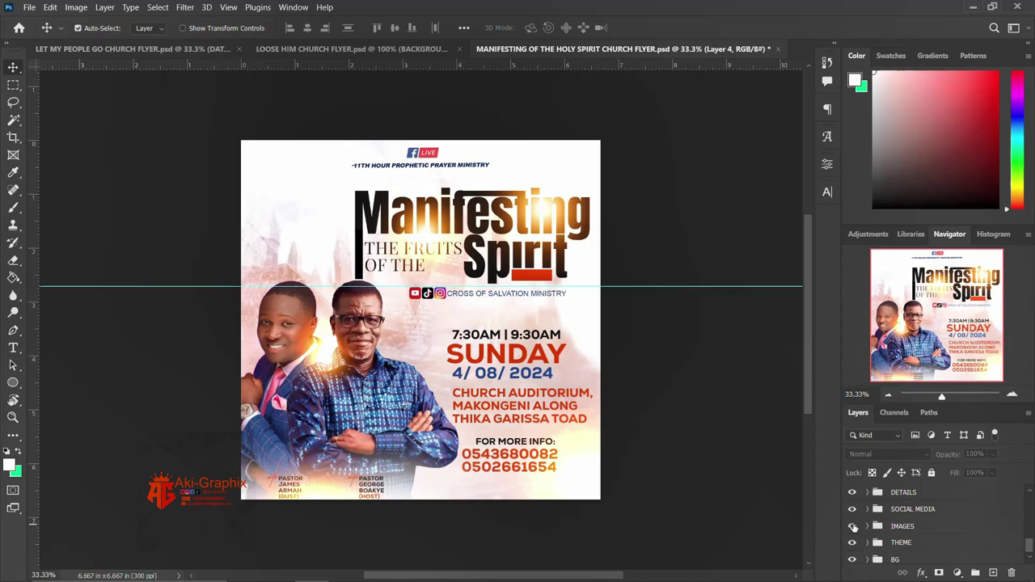
scroll(854, 527, up, 1)
- Preview the flyer without the DETAILS, SOCIAL MEDIA and IMAGES groups, then restore each
click(852, 520)
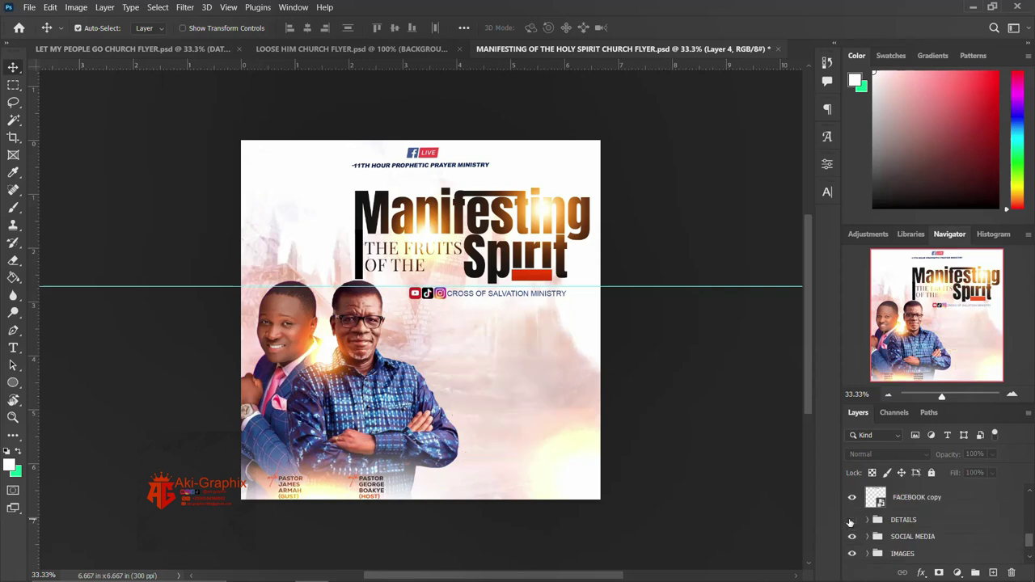
click(851, 520)
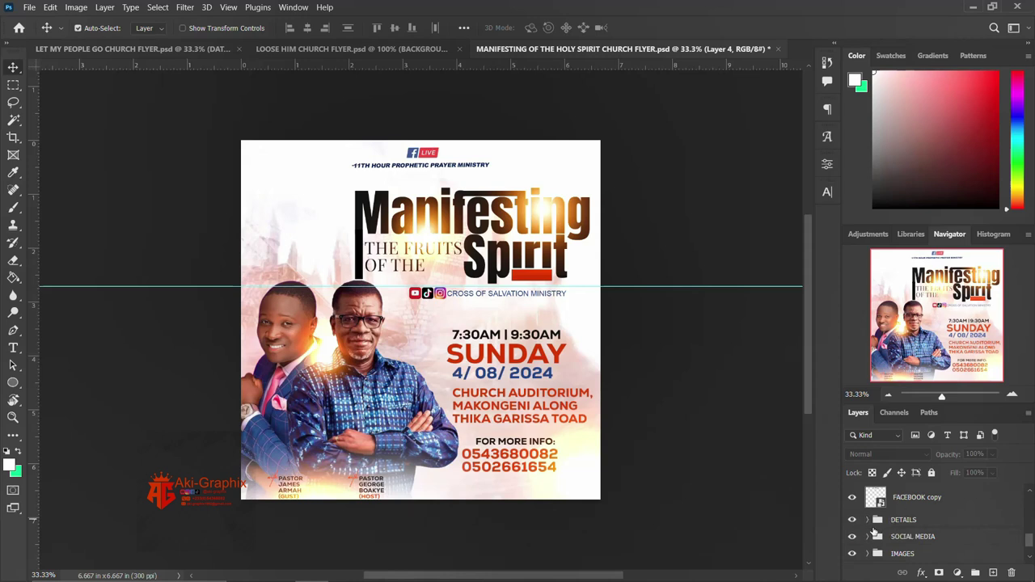
click(853, 537)
click(853, 537)
click(852, 555)
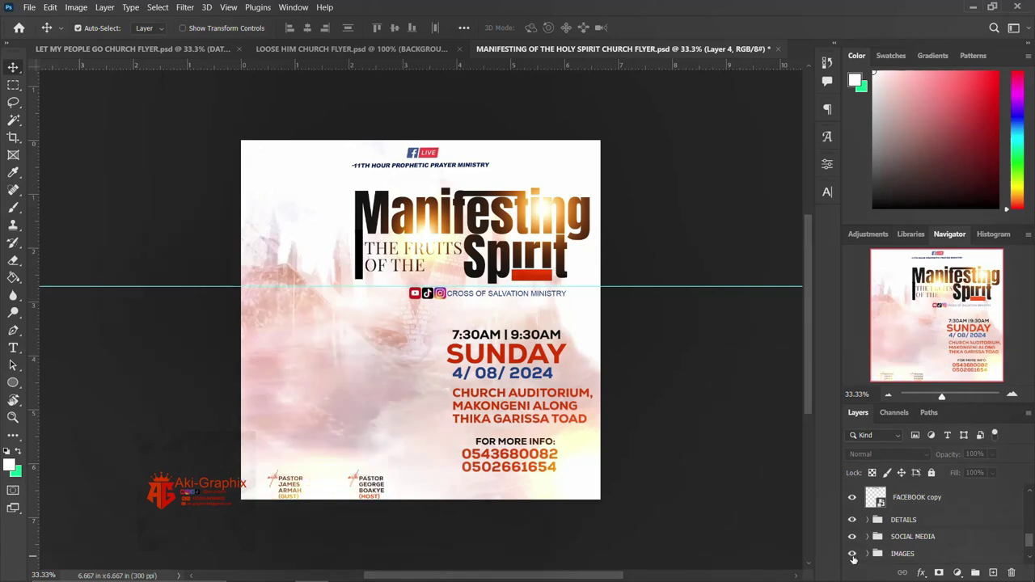
click(852, 555)
scroll(899, 532, down, 1)
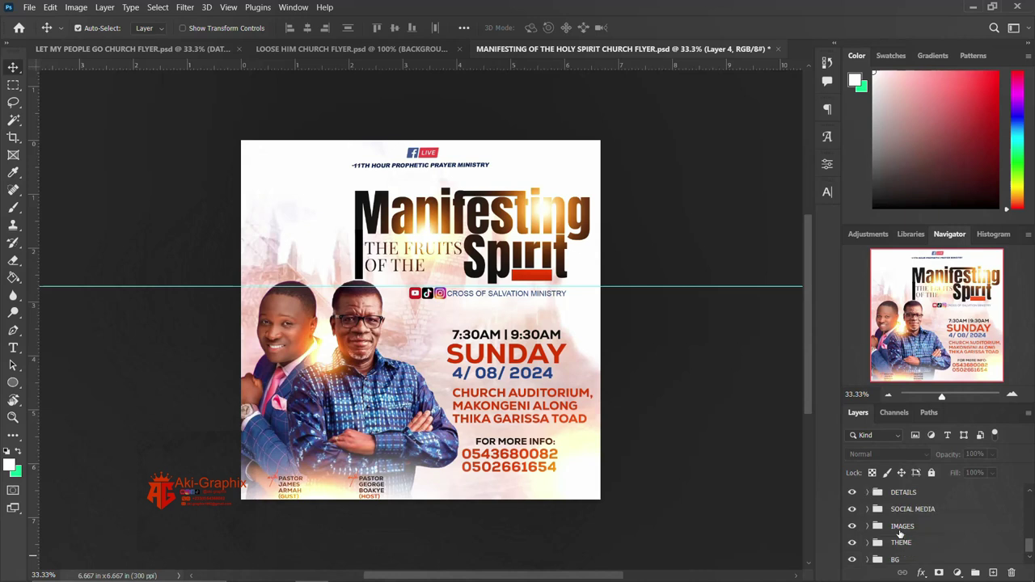
- Preview the flyer without the THEME and BG groups, then expand the BG group
click(853, 545)
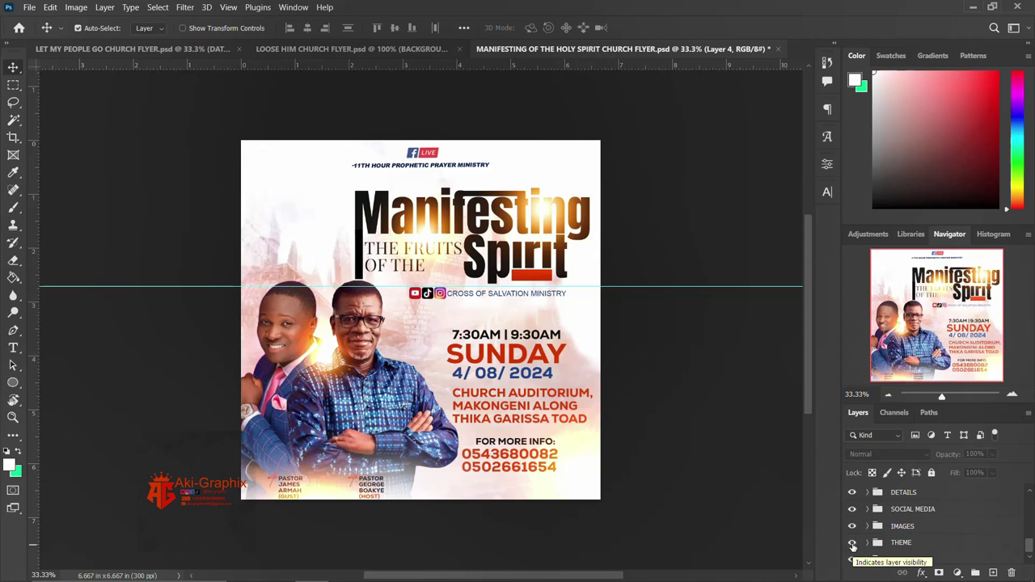
click(852, 545)
click(852, 545)
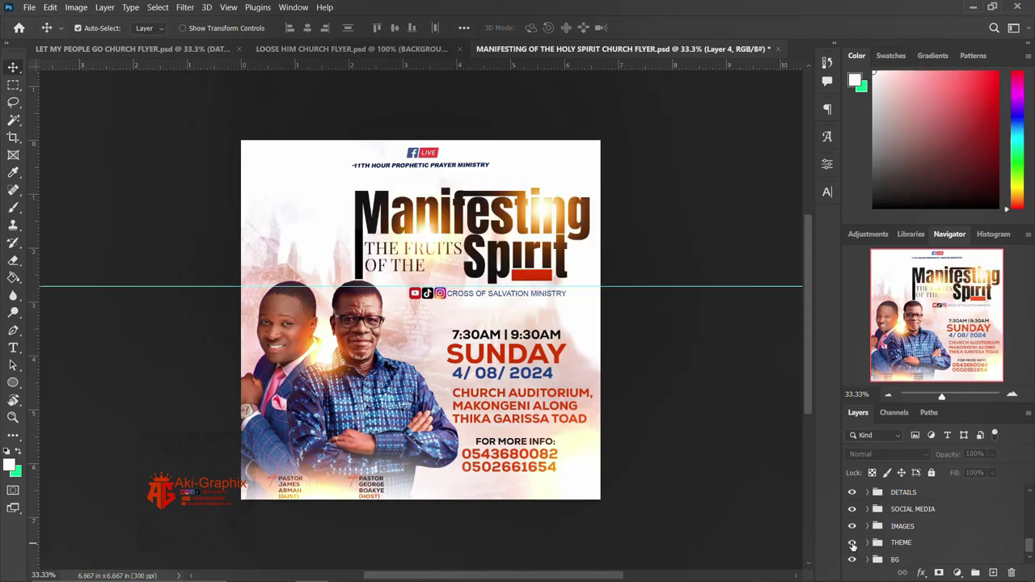
scroll(853, 546, down, 1)
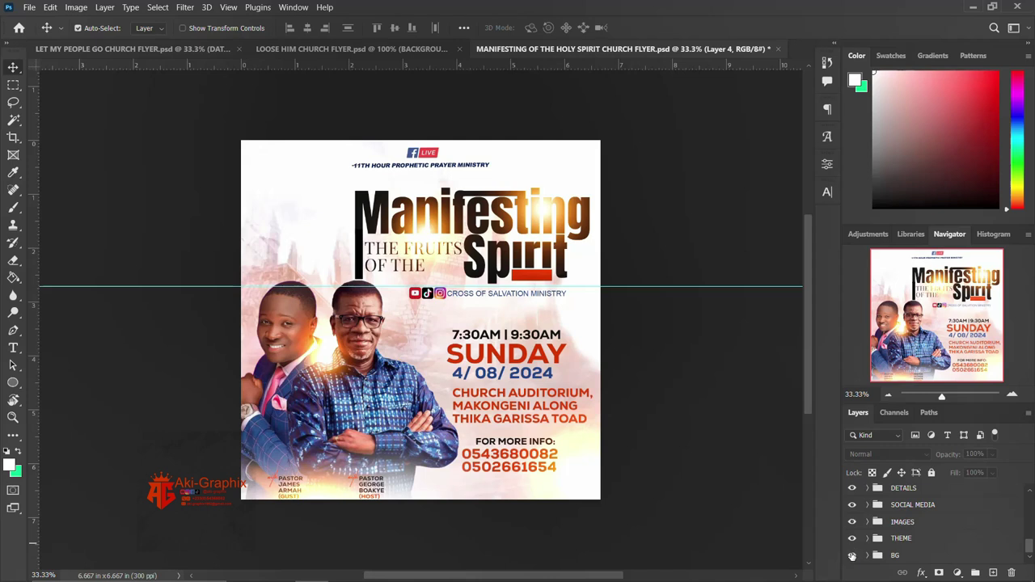
click(852, 555)
click(868, 556)
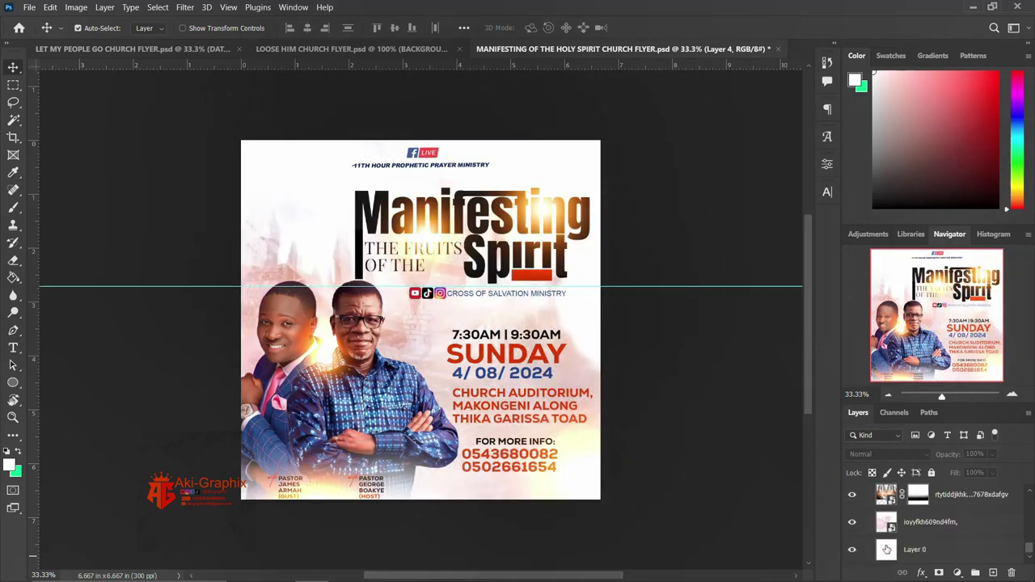
- Inspect the BG group's background image layers, then collapse the BG group
click(928, 550)
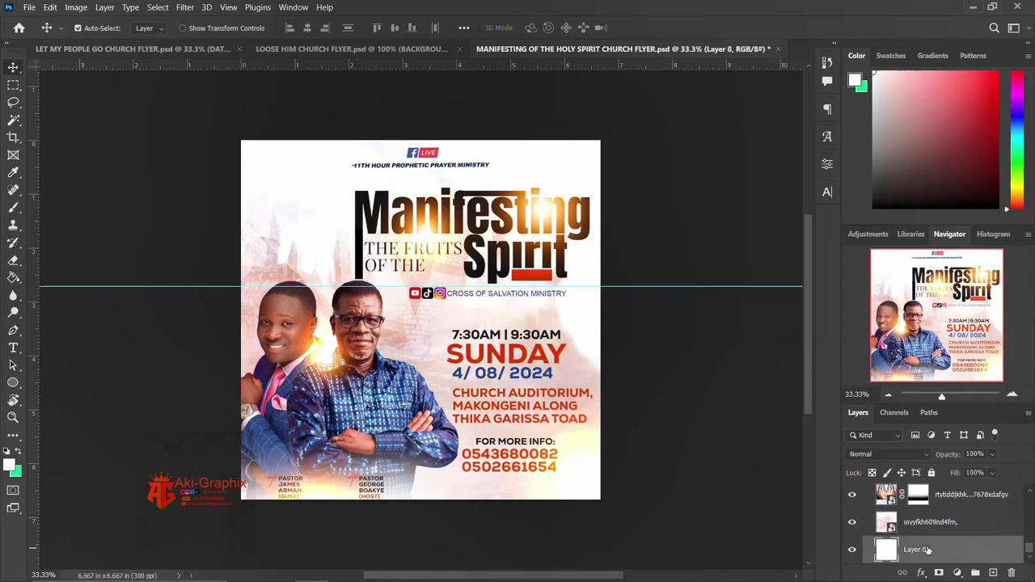
click(935, 523)
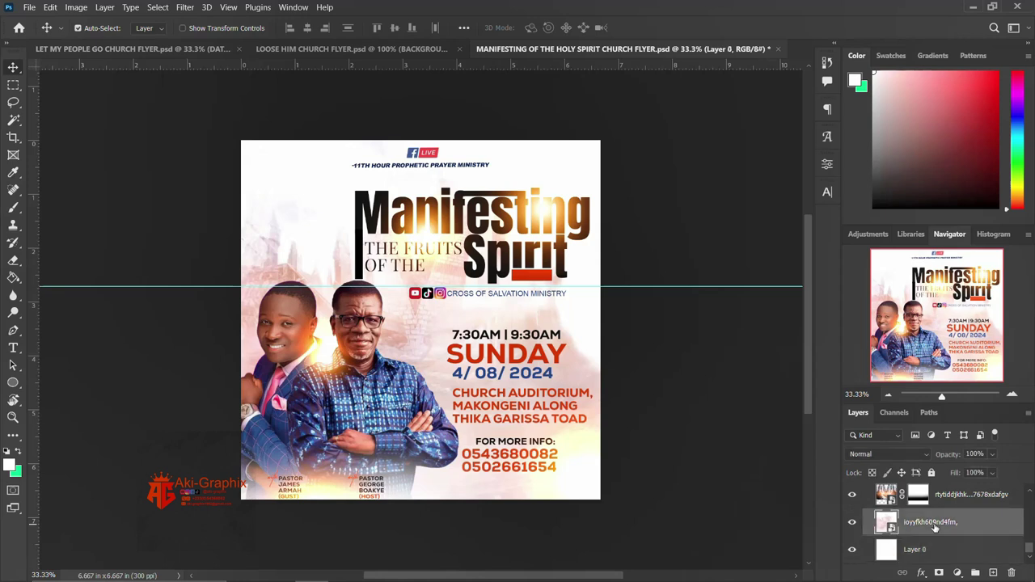
scroll(934, 526, up, 2)
click(940, 550)
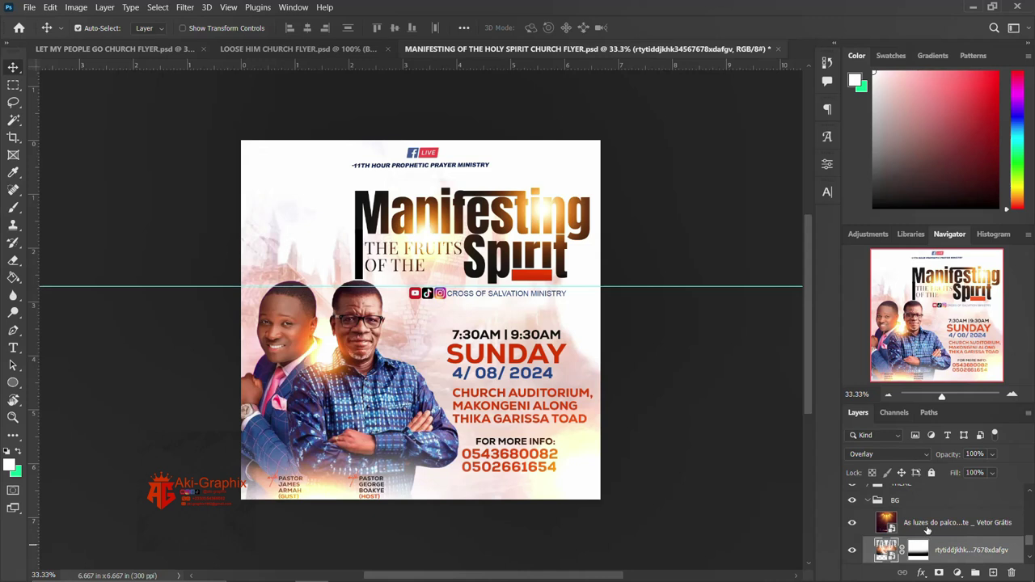
click(927, 526)
scroll(890, 527, up, 1)
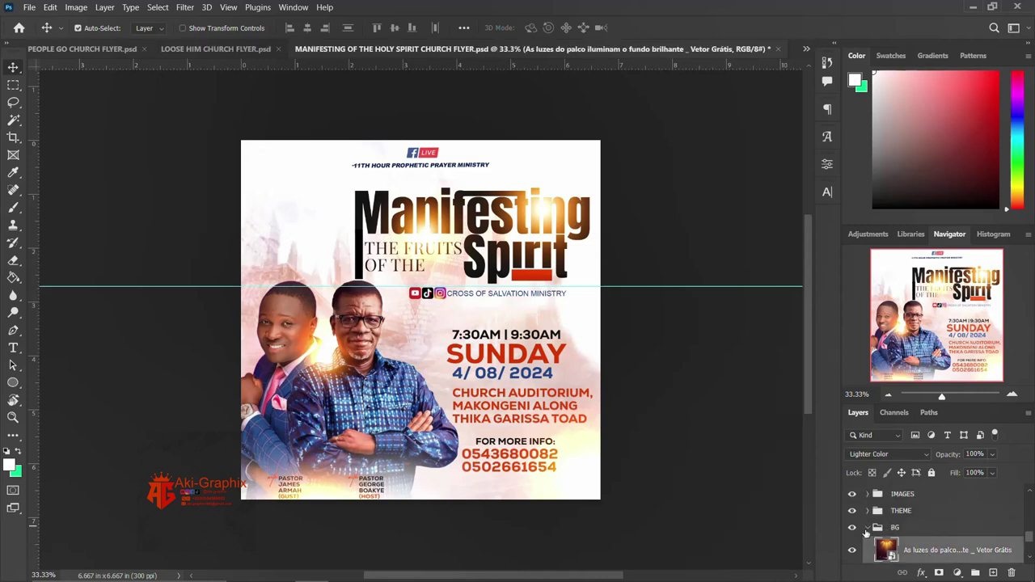
click(867, 528)
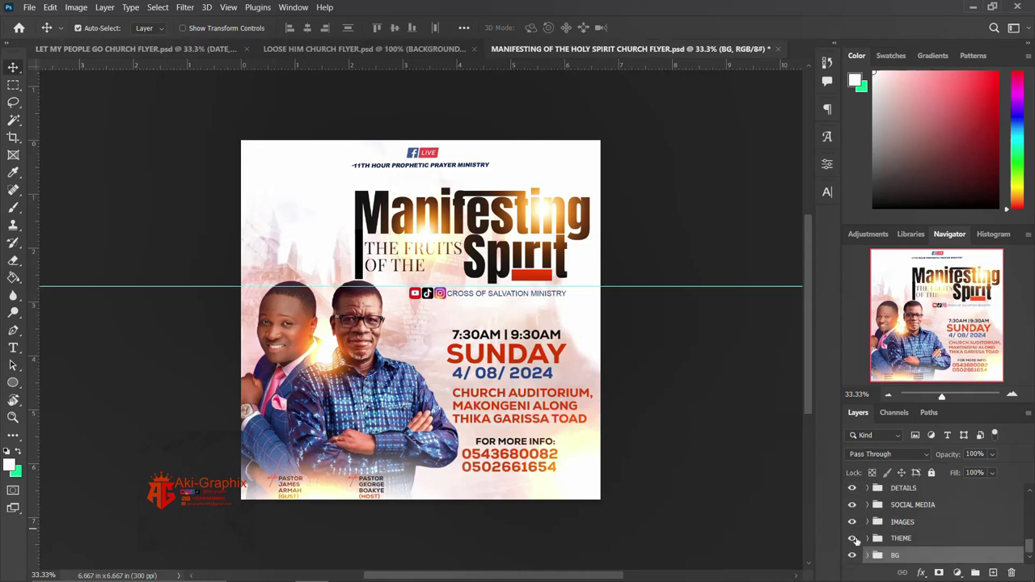
click(868, 539)
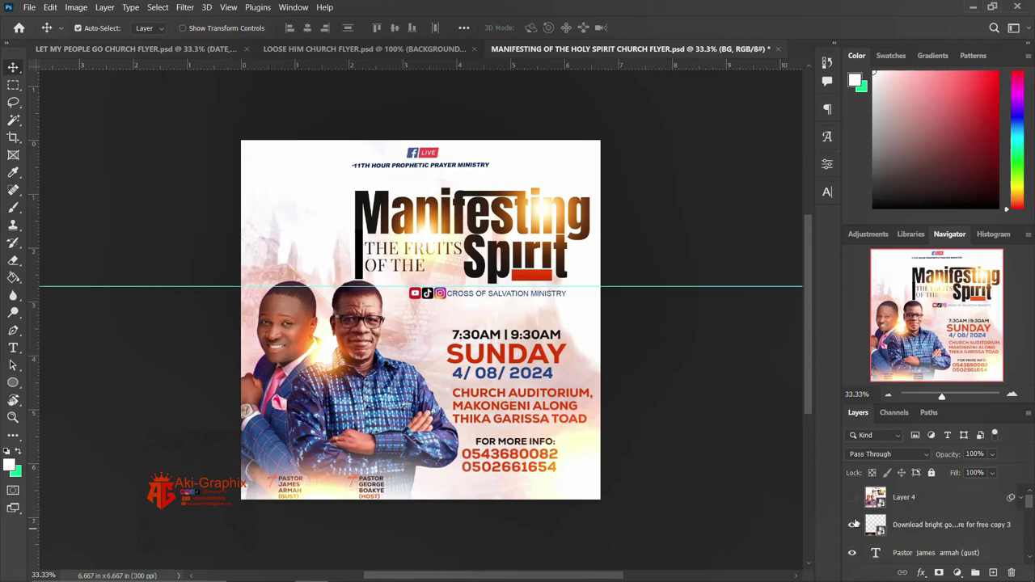
- Toggle the gold lens flare copy 3 layer's visibility and select it
click(852, 525)
click(852, 527)
click(940, 525)
scroll(941, 523, down, 2)
scroll(941, 523, down, 1)
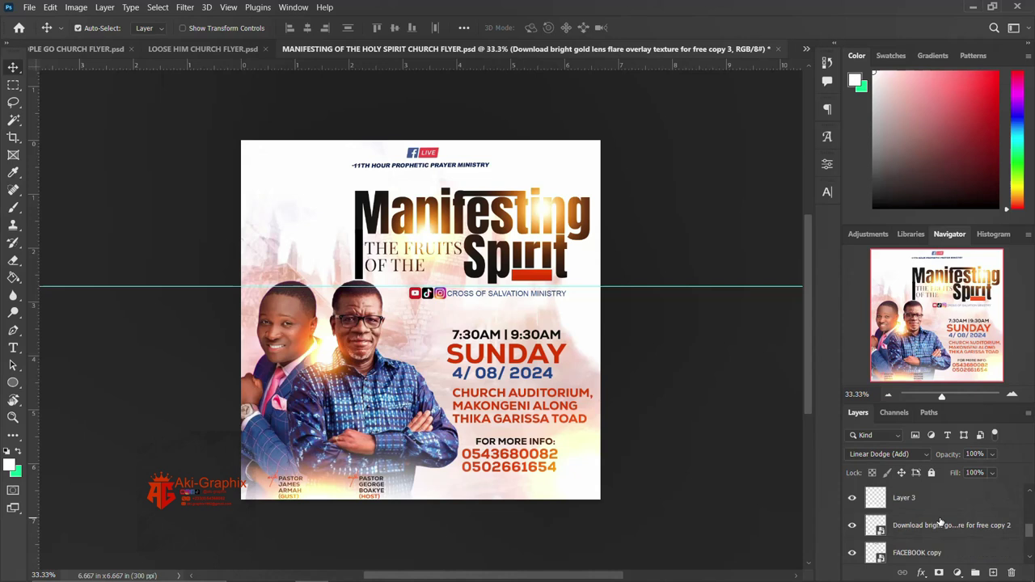
scroll(941, 523, down, 1)
- Group flare copy 2 and FACEBOOK copy as DETAILS and add a merged flyer snapshot layer
shift+click(911, 530)
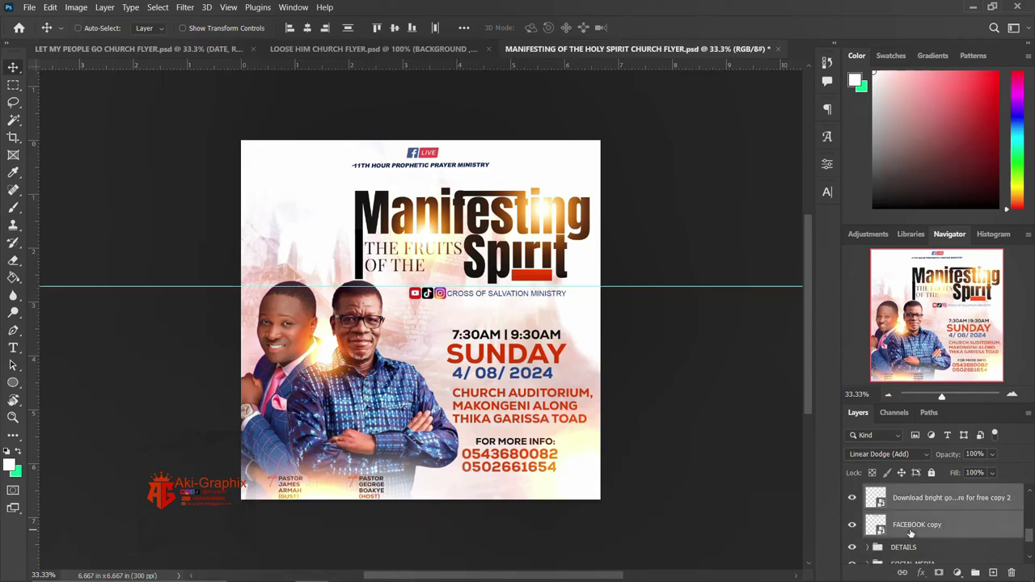
key(ctrl+g)
double_click(900, 493)
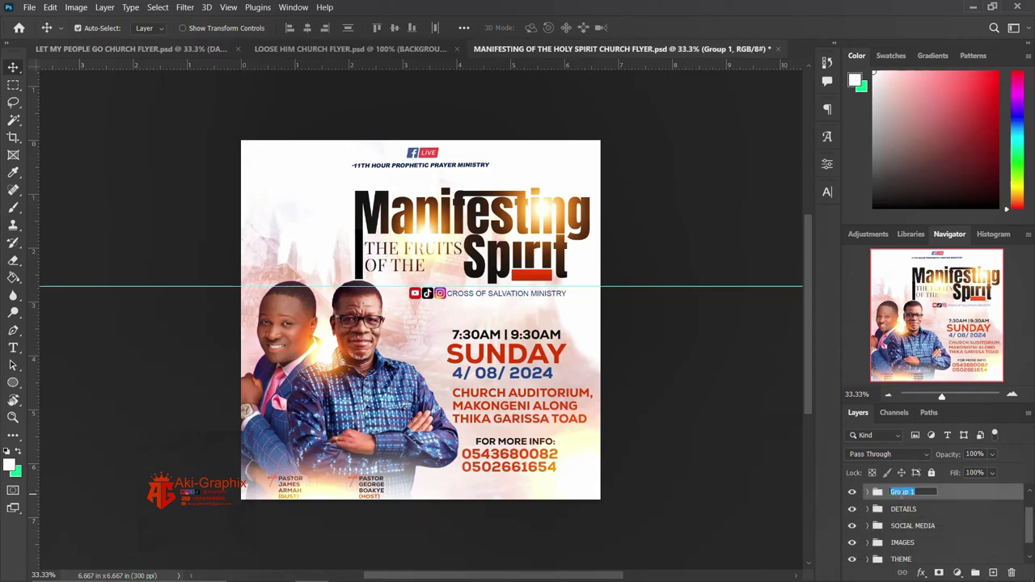
text(DE)
key(Return)
key(ctrl+shift+alt+e)
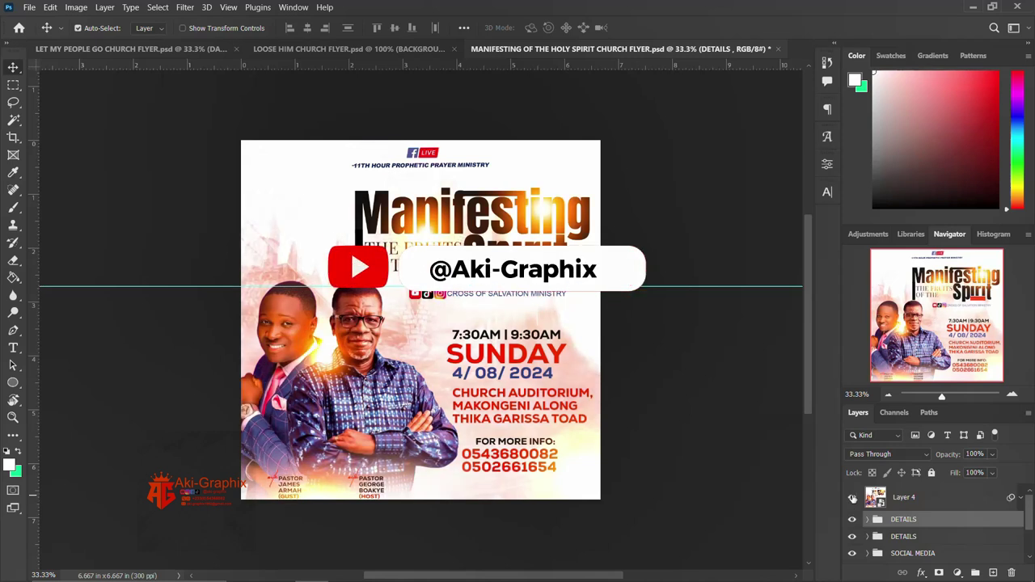
- Hide the merged snapshot and toggle the top DETAILS group and event text visibility
click(853, 498)
click(852, 519)
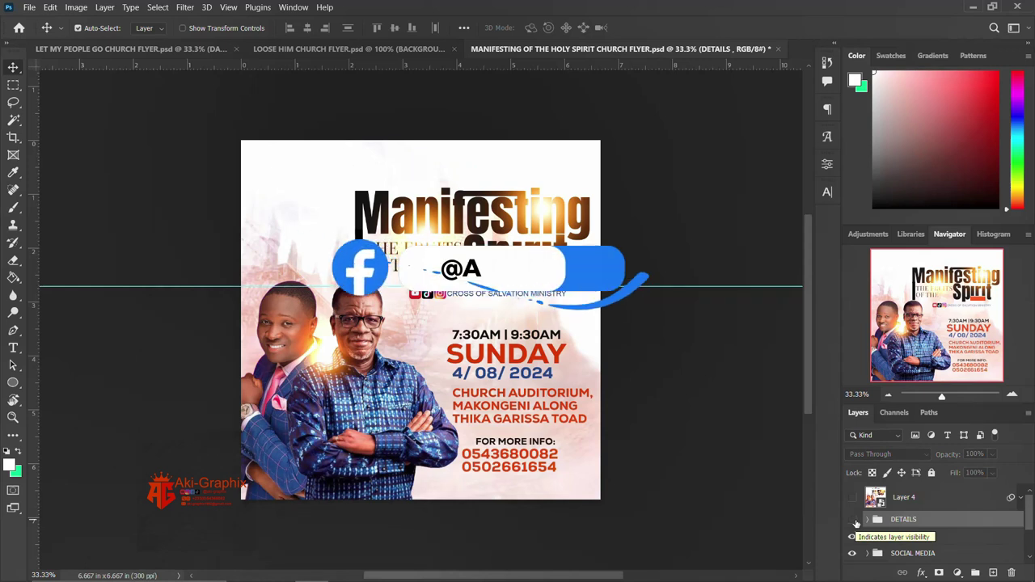
click(854, 520)
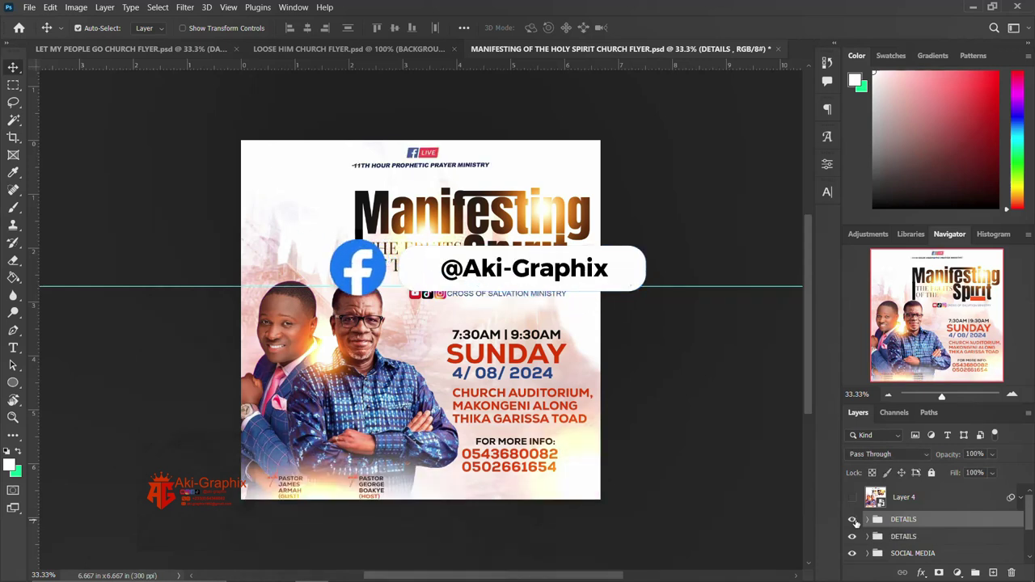
click(853, 520)
click(853, 520)
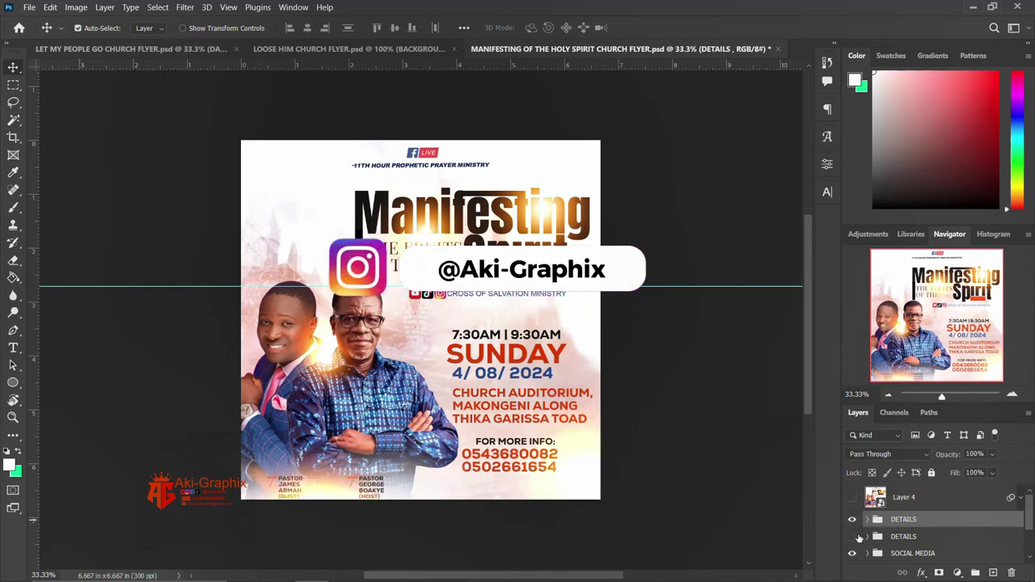
click(853, 537)
click(856, 537)
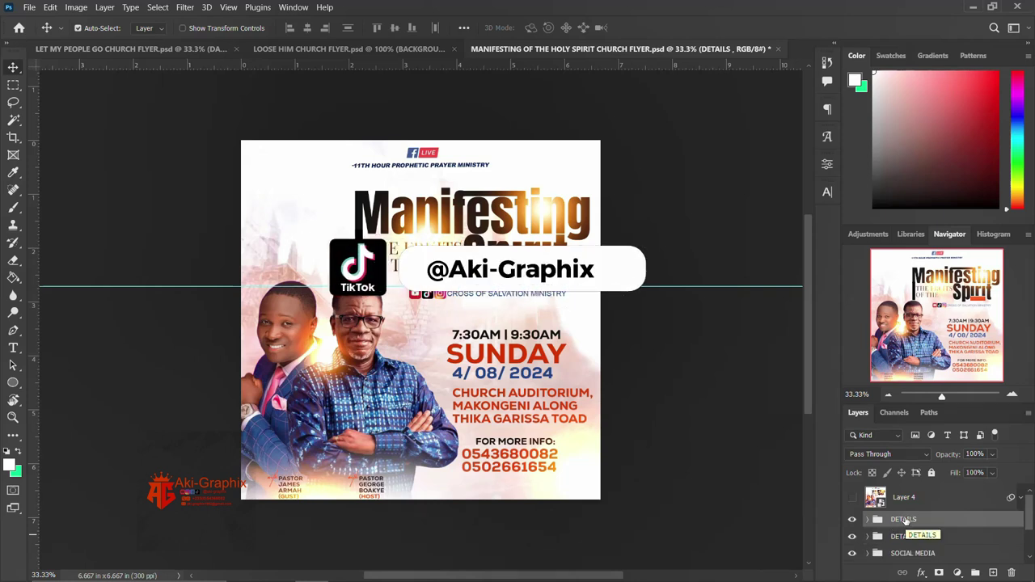
- Rename the top group to DETAILS 2, recheck the groups' visibility, and switch to Chrome
double_click(903, 519)
text(2)
key(Return)
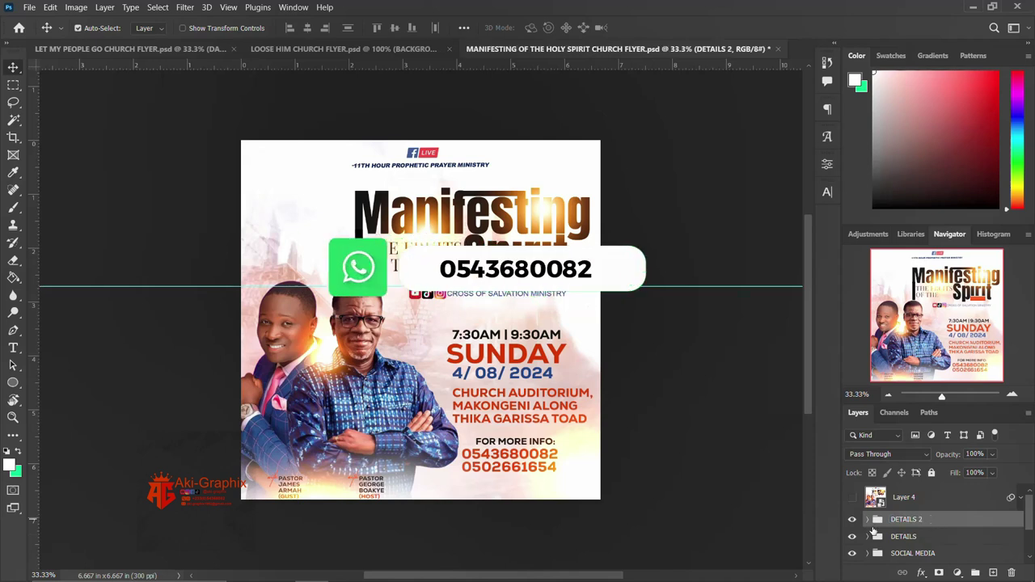
click(853, 536)
click(851, 553)
click(851, 555)
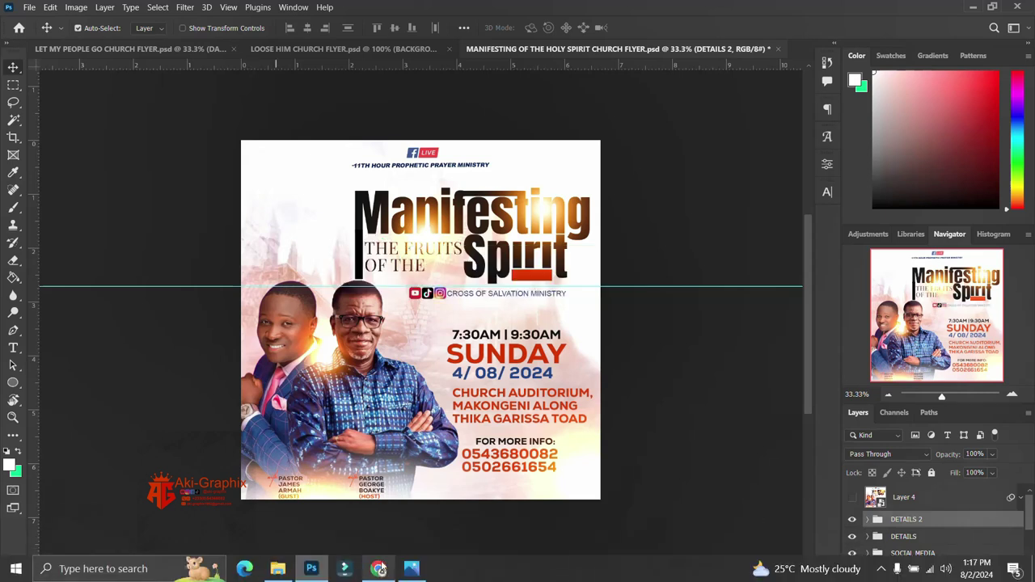
click(378, 569)
scroll(619, 412, down, 2)
scroll(619, 412, down, 2)
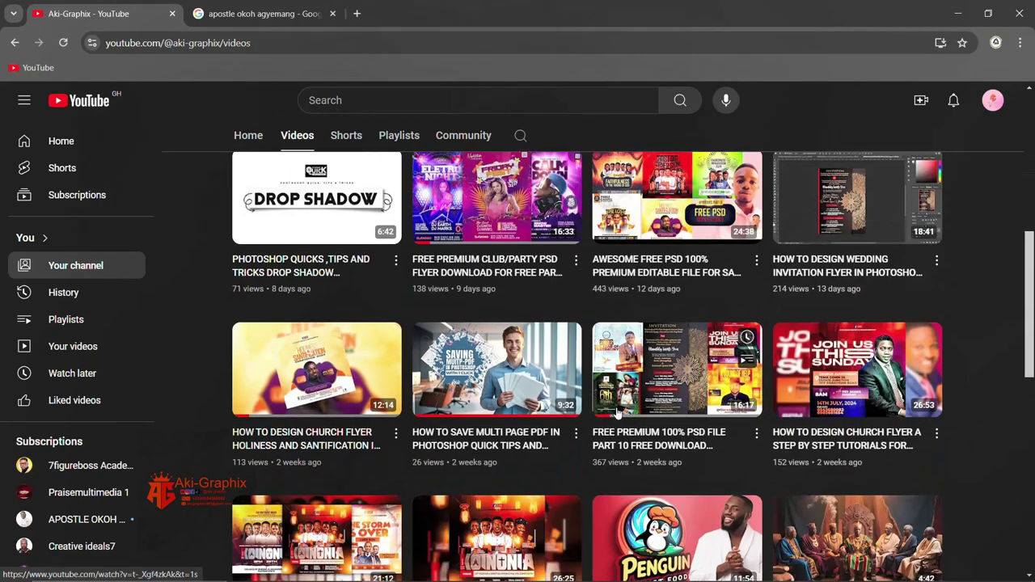
scroll(618, 413, down, 4)
scroll(618, 413, down, 2)
scroll(617, 419, down, 2)
scroll(614, 426, down, 1)
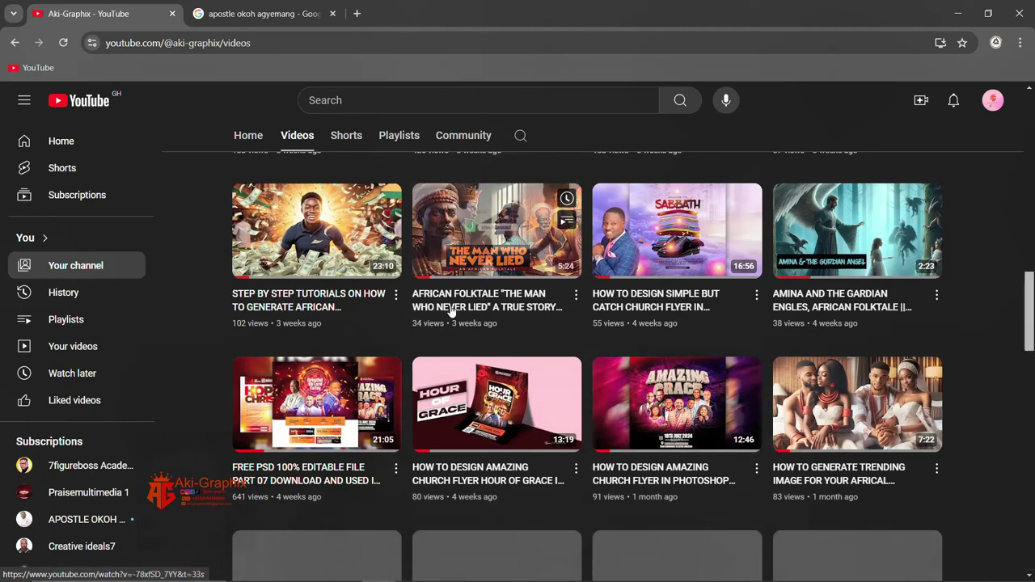
scroll(453, 312, down, 2)
scroll(500, 333, down, 2)
scroll(500, 333, down, 2)
scroll(500, 334, down, 1)
scroll(499, 333, down, 3)
scroll(499, 333, down, 3)
scroll(500, 333, up, 2)
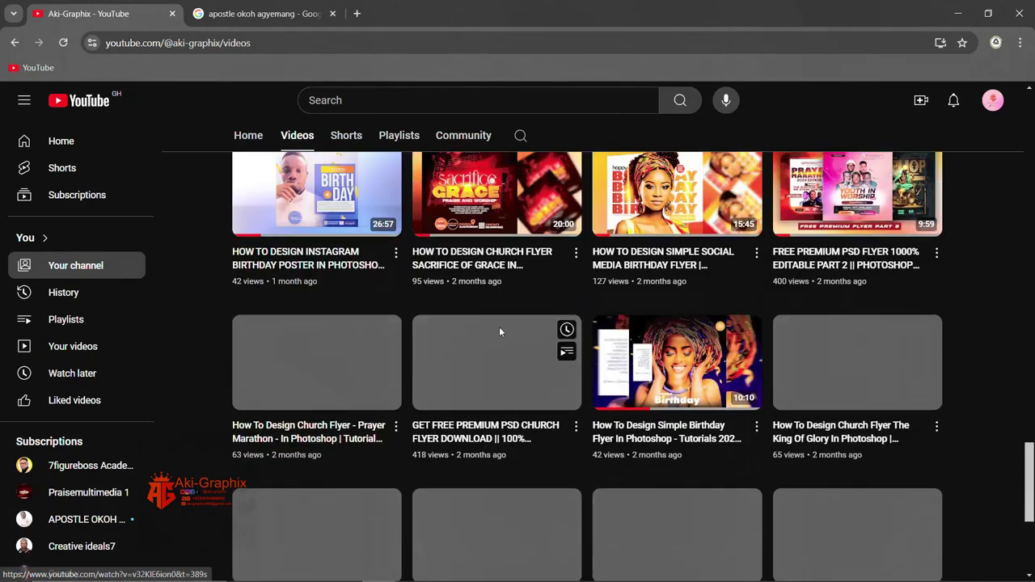
scroll(500, 333, up, 1)
scroll(499, 333, up, 1)
scroll(500, 333, up, 1)
scroll(500, 333, up, 2)
scroll(500, 333, down, 2)
scroll(500, 335, down, 4)
scroll(500, 335, down, 3)
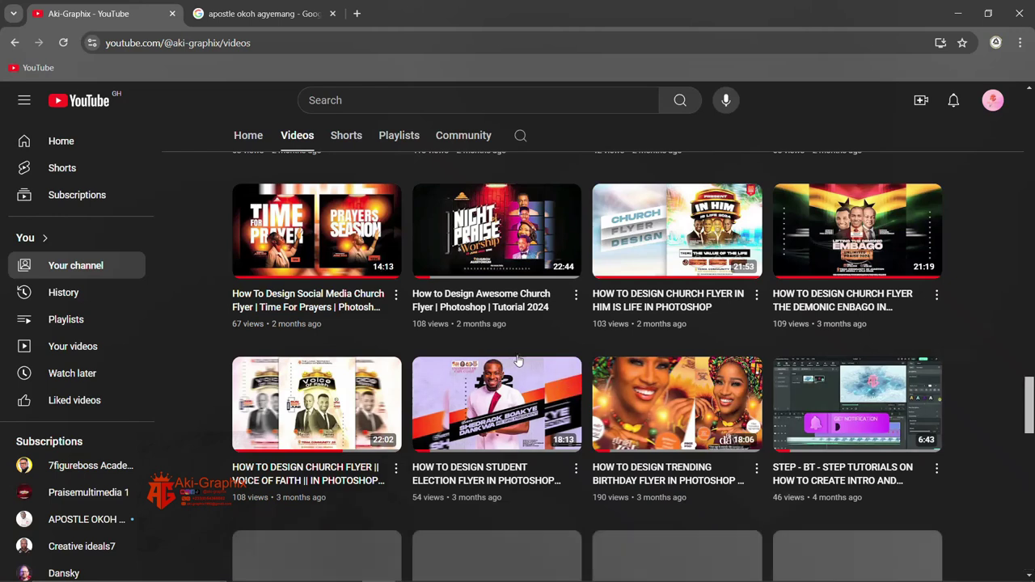
scroll(510, 356, down, 3)
scroll(515, 357, down, 3)
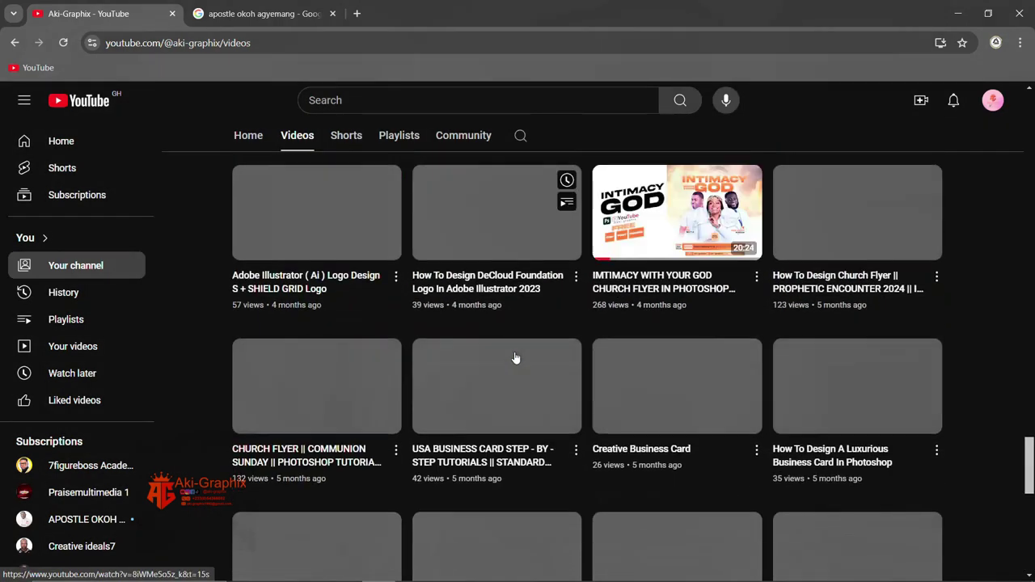
scroll(515, 357, down, 2)
scroll(514, 356, down, 2)
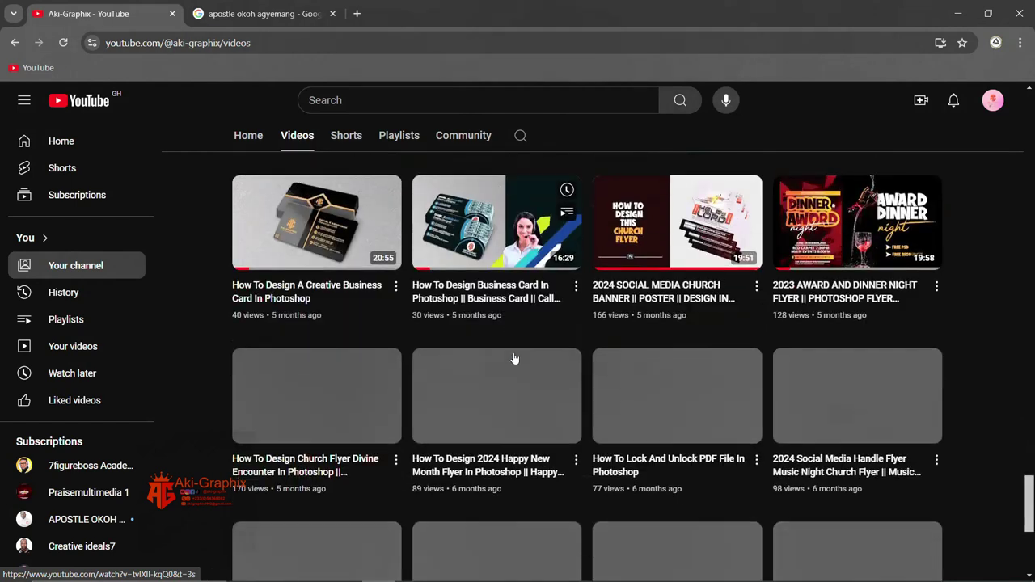
scroll(513, 353, up, 3)
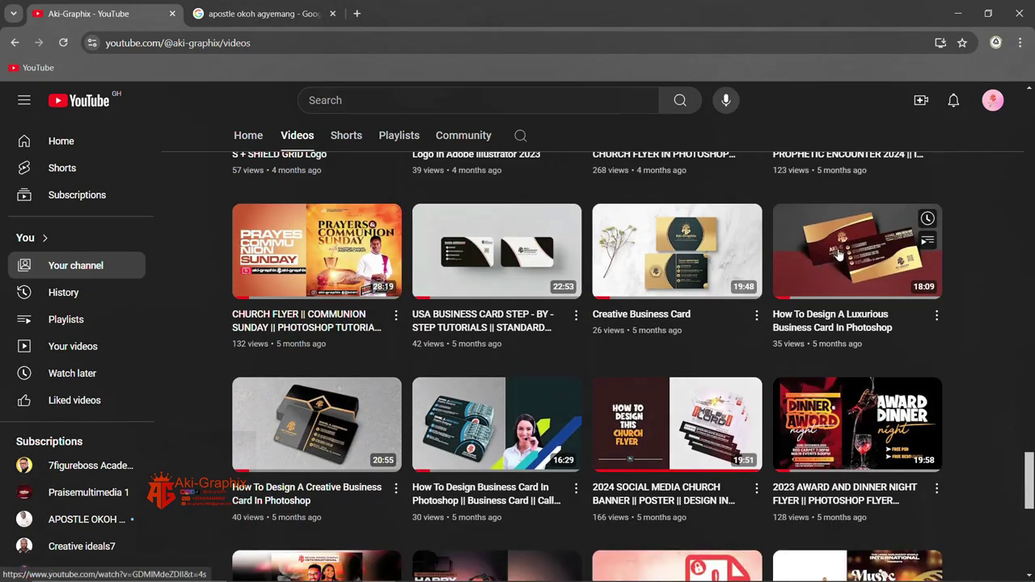
mouse_move(316, 221)
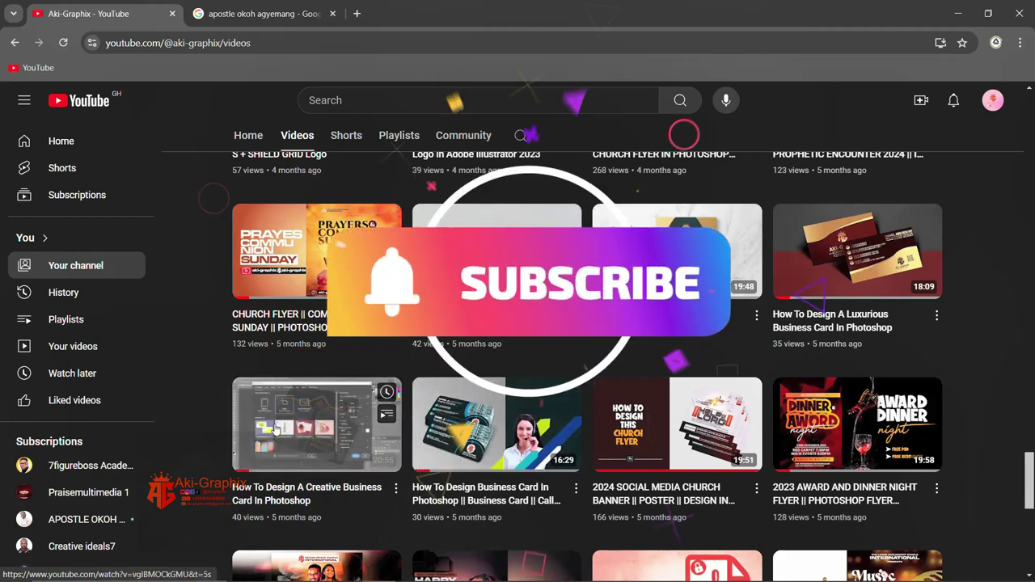
scroll(681, 347, up, 1)
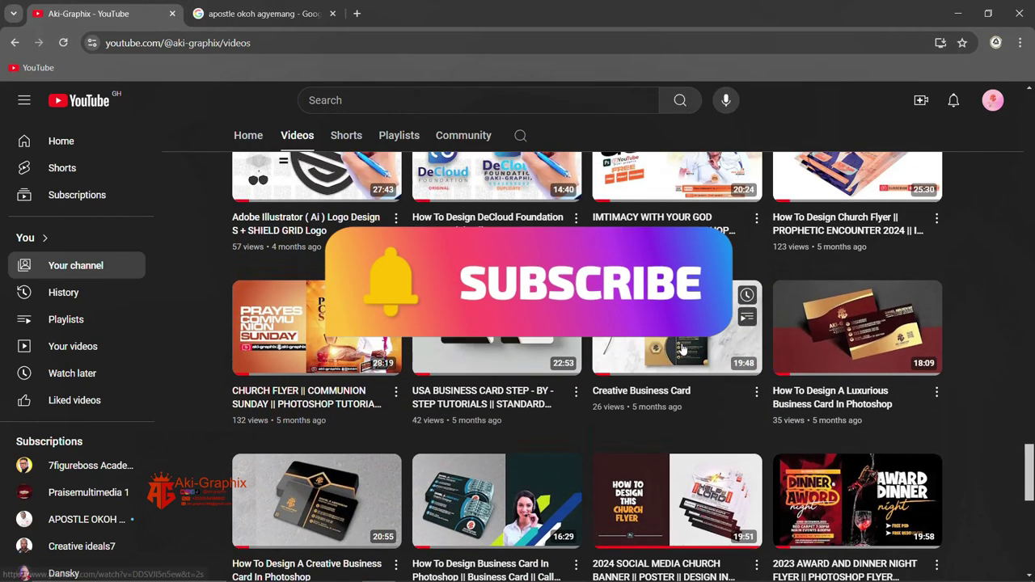
scroll(631, 360, up, 2)
scroll(569, 377, down, 3)
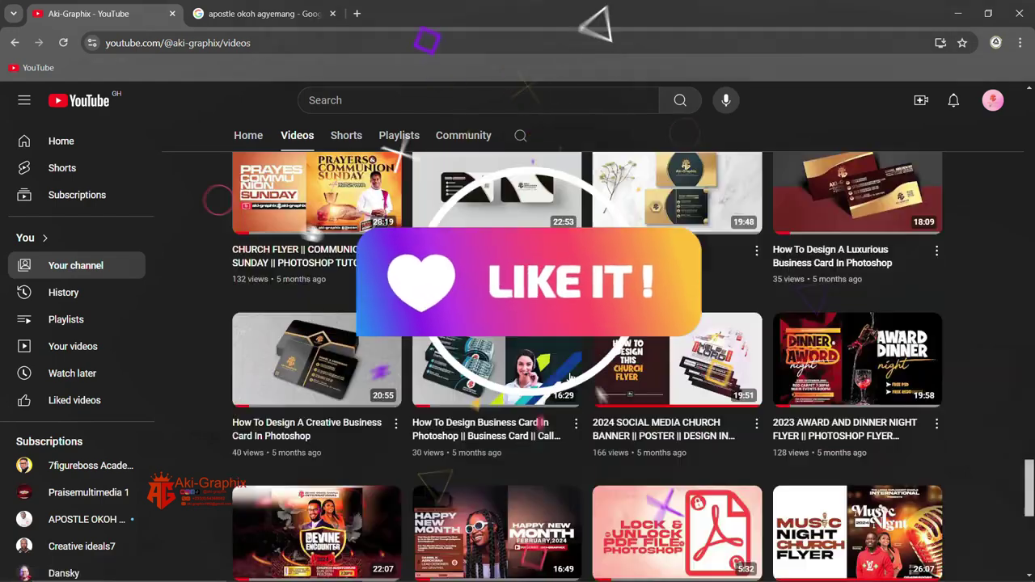
scroll(569, 378, down, 2)
scroll(570, 378, down, 3)
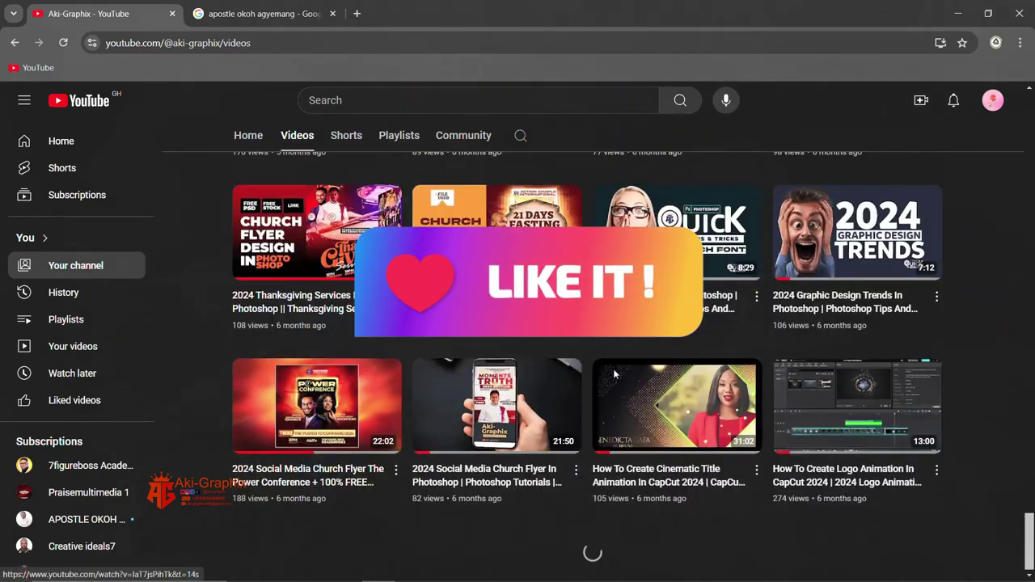
scroll(659, 337, up, 2)
scroll(659, 336, up, 4)
scroll(659, 337, up, 3)
scroll(659, 336, up, 4)
scroll(712, 344, up, 4)
scroll(374, 140, up, 2)
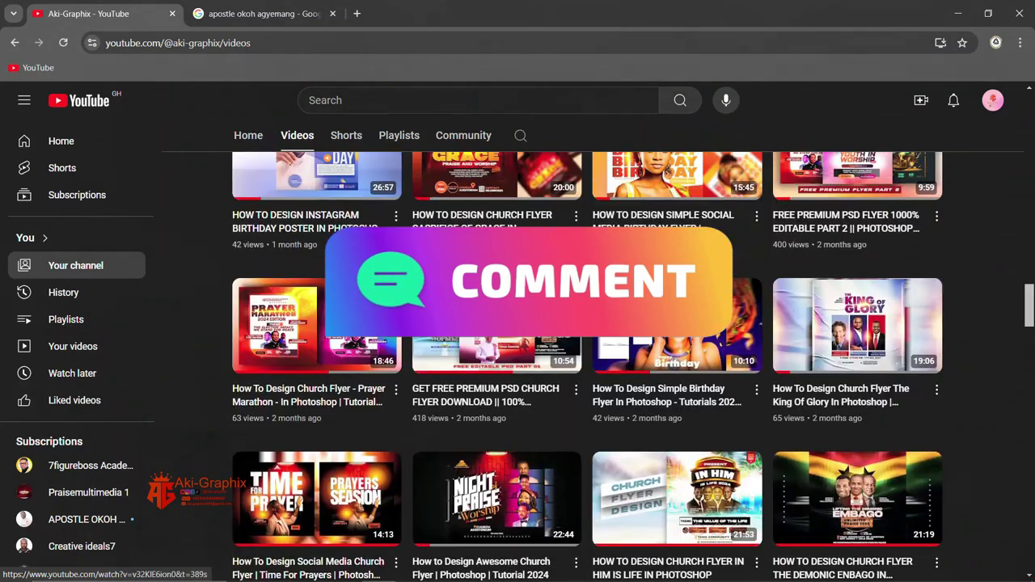
scroll(374, 140, up, 1)
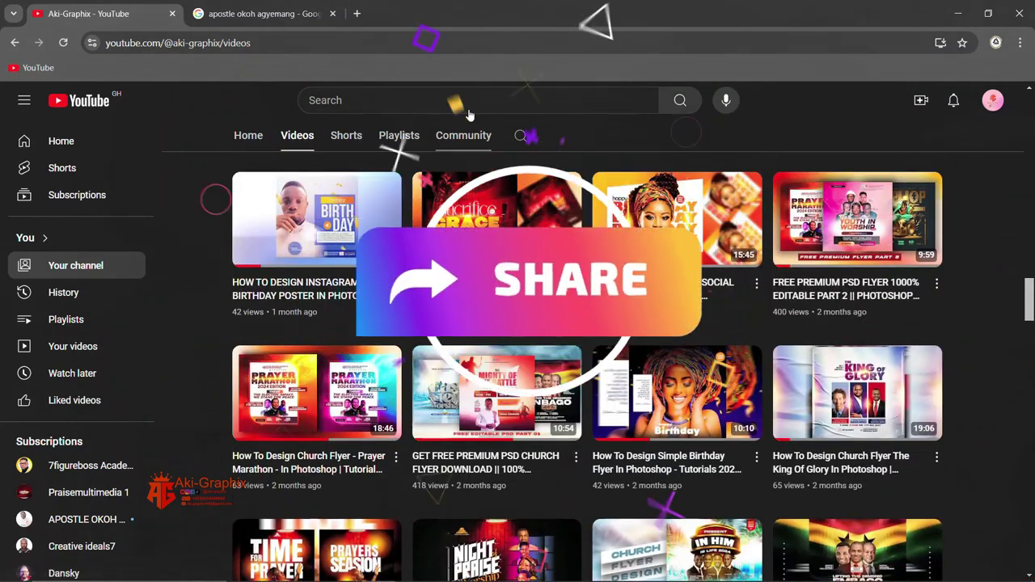
scroll(587, 356, up, 2)
scroll(553, 315, up, 4)
scroll(553, 315, up, 4)
scroll(553, 316, up, 2)
scroll(553, 315, up, 2)
scroll(554, 316, up, 3)
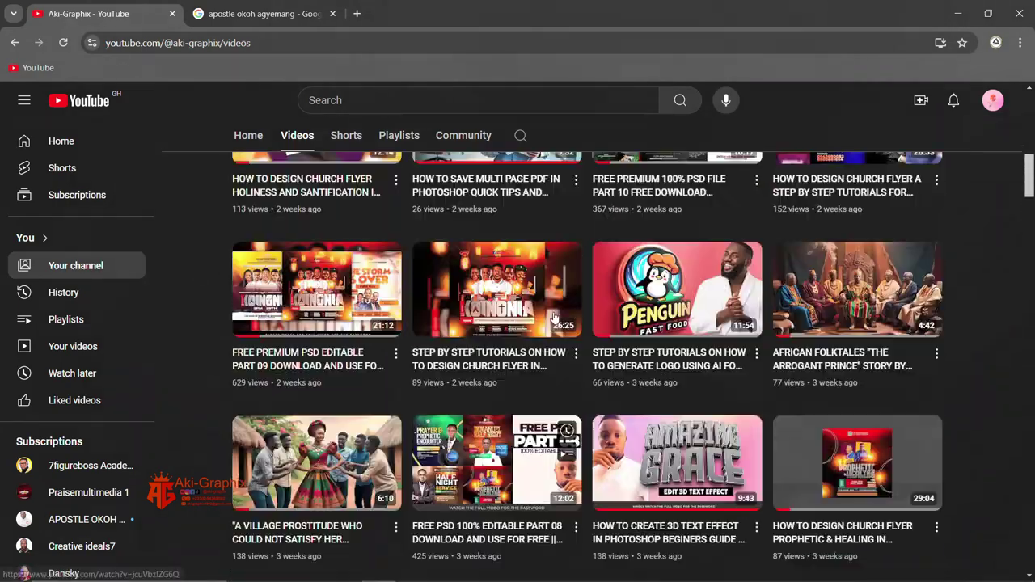
scroll(534, 311, up, 2)
scroll(510, 303, up, 2)
scroll(473, 295, up, 2)
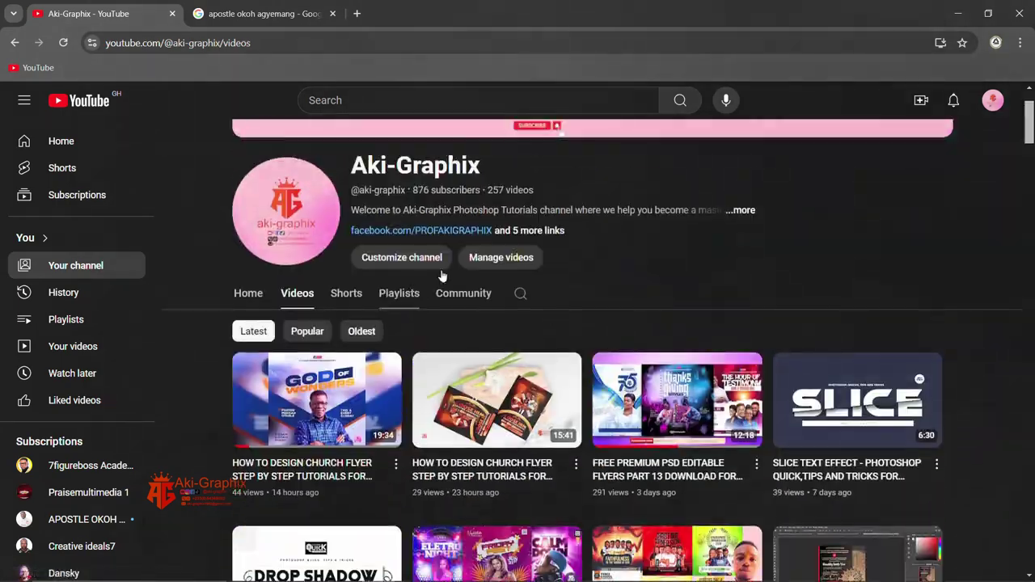
scroll(536, 316, up, 1)
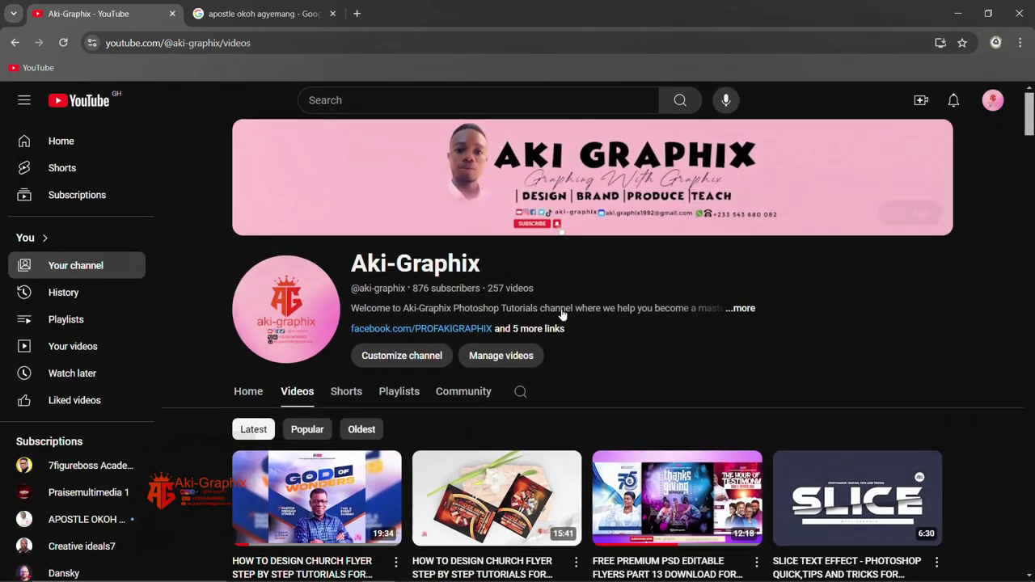
scroll(646, 428, down, 2)
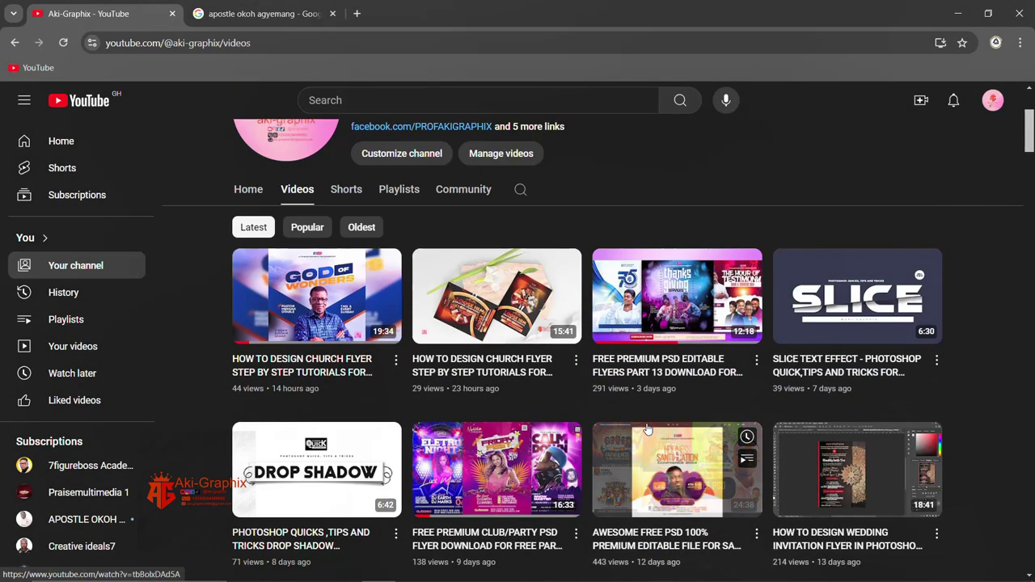
scroll(635, 213, up, 2)
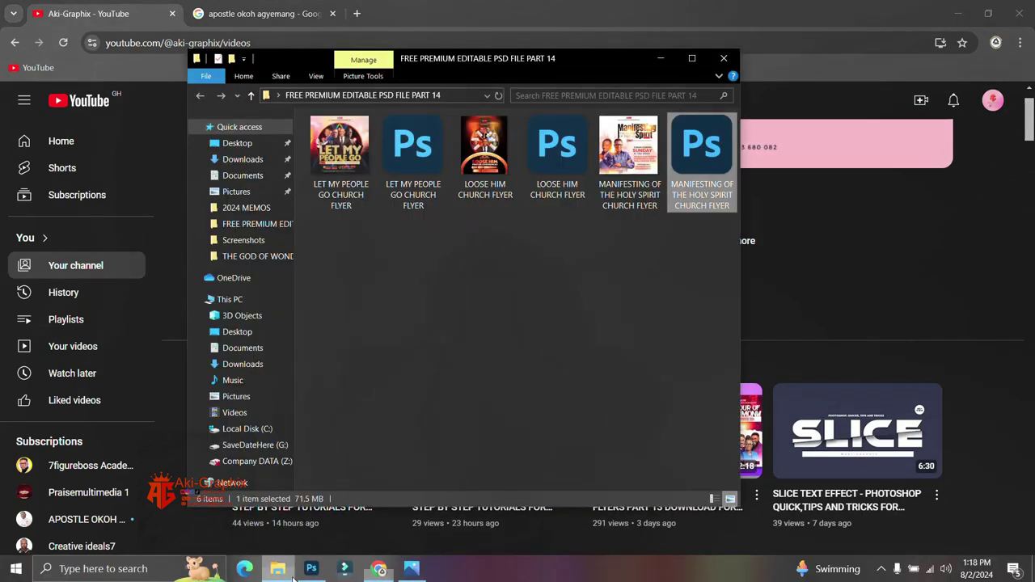
- Bring Photoshop back in front with the Manifesting the Holy Spirit flyer showing
click(311, 569)
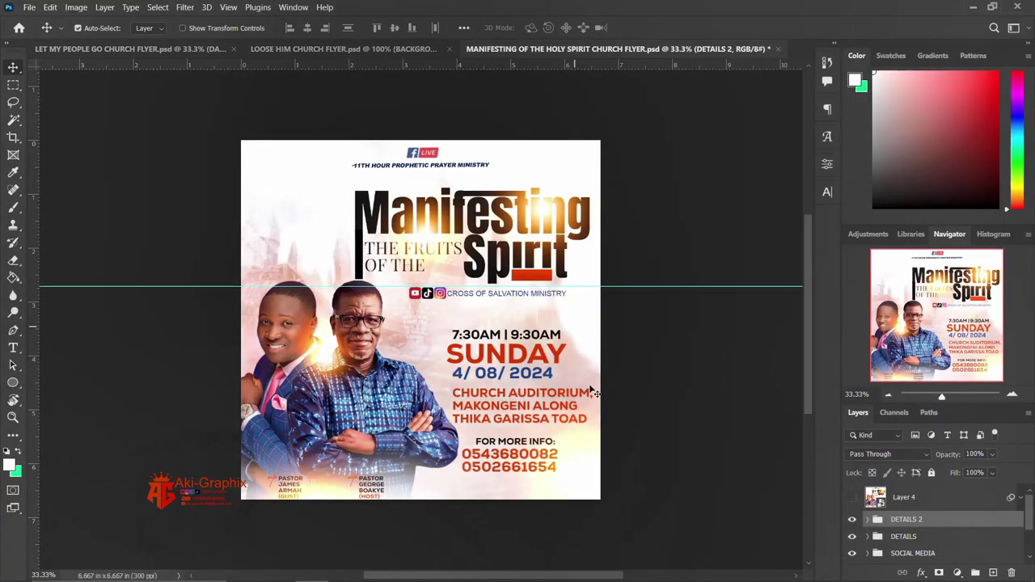